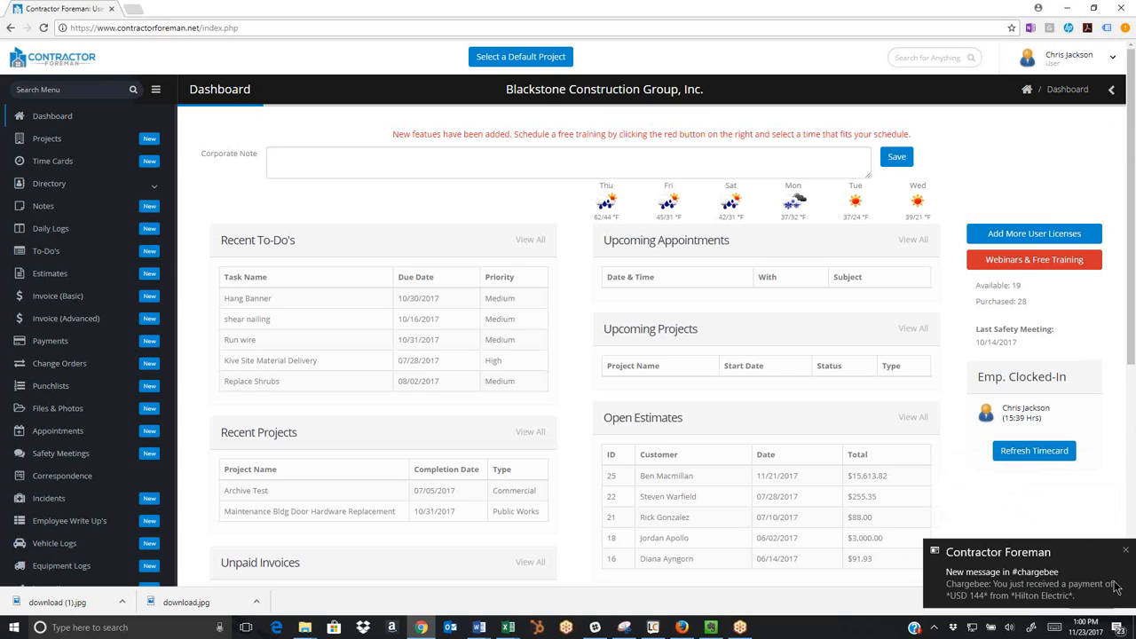
Dismiss the desktop notifications, view the shear nailing to-do's details, and return to the dashboard.
click(1125, 550)
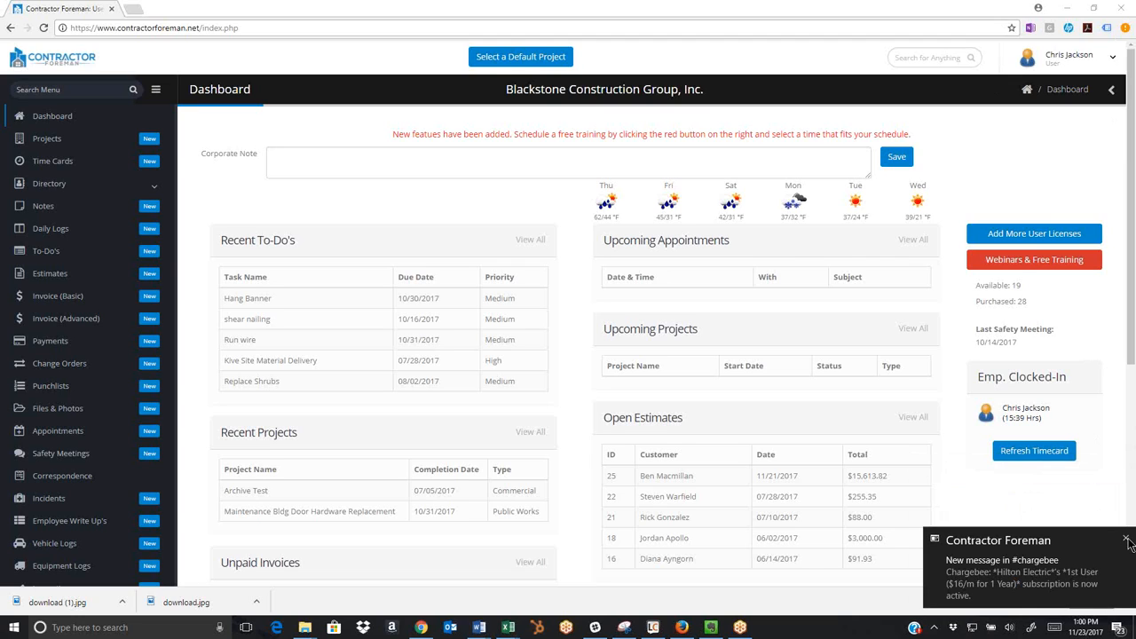
click(1126, 539)
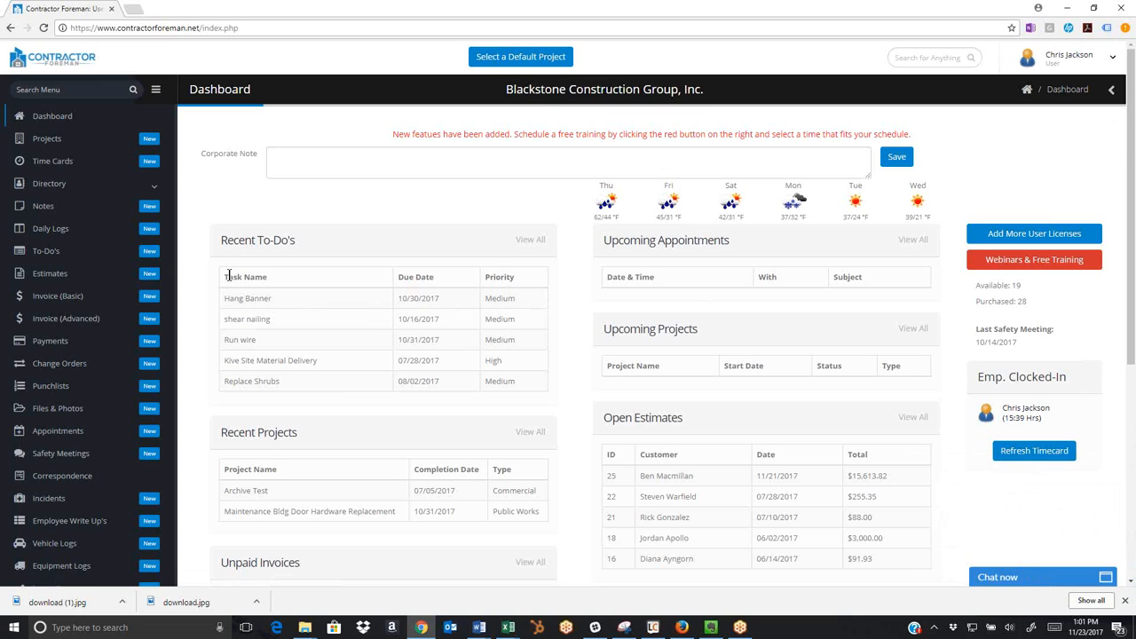
click(239, 324)
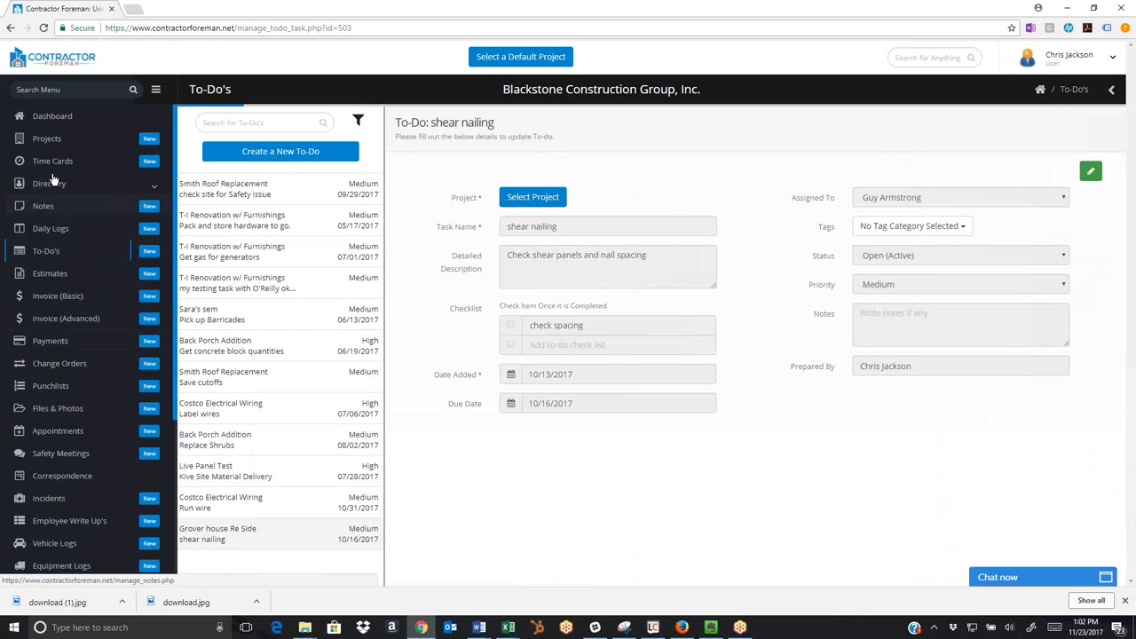
click(49, 118)
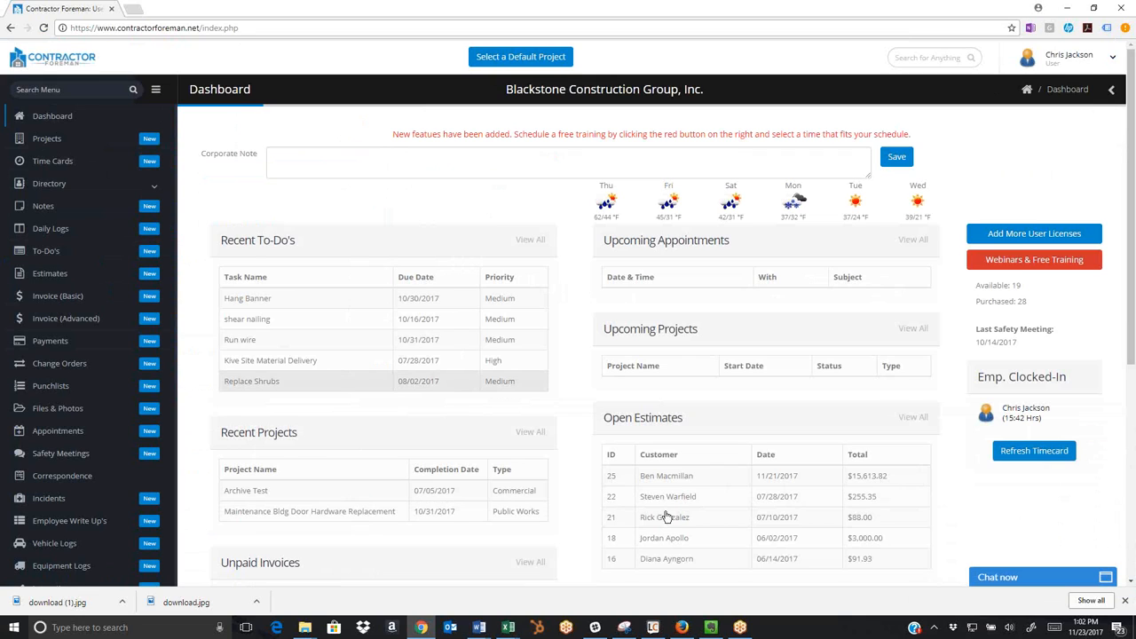
Open the Fairway Ave Culvert Replacement project and review its contract amount and budget amount.
click(49, 139)
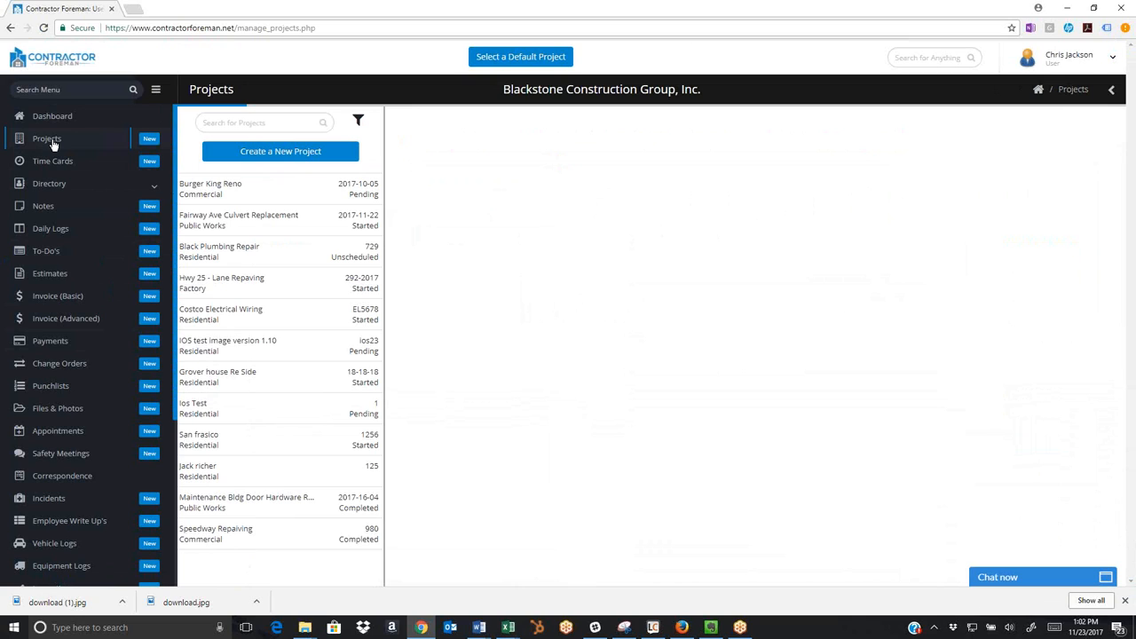
click(238, 221)
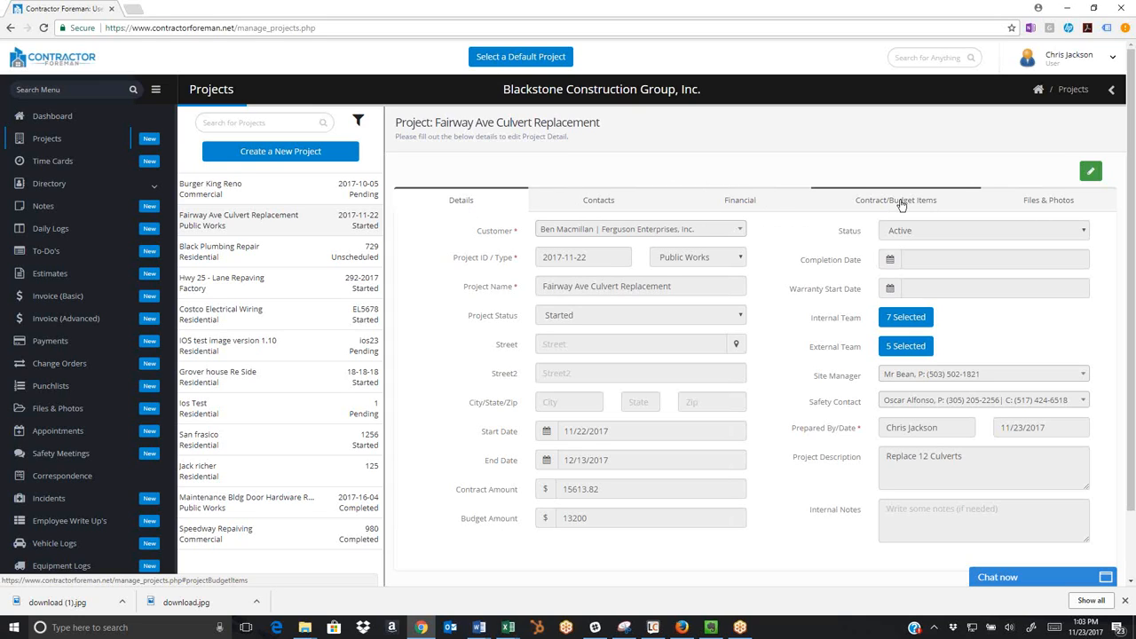
drag(450, 490, 521, 492)
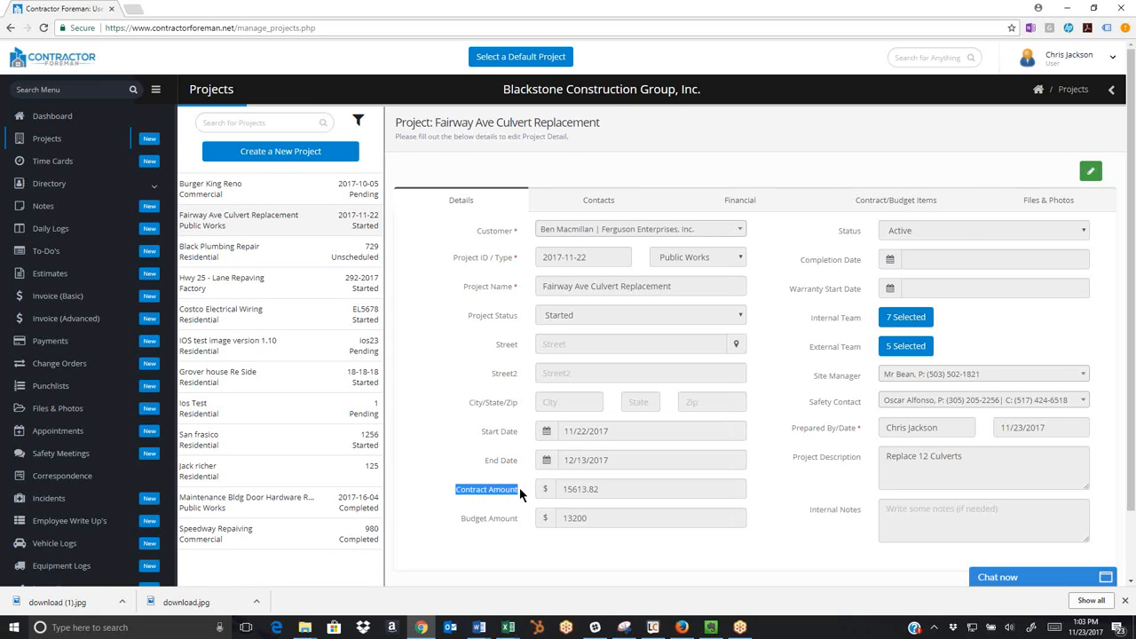
click(457, 520)
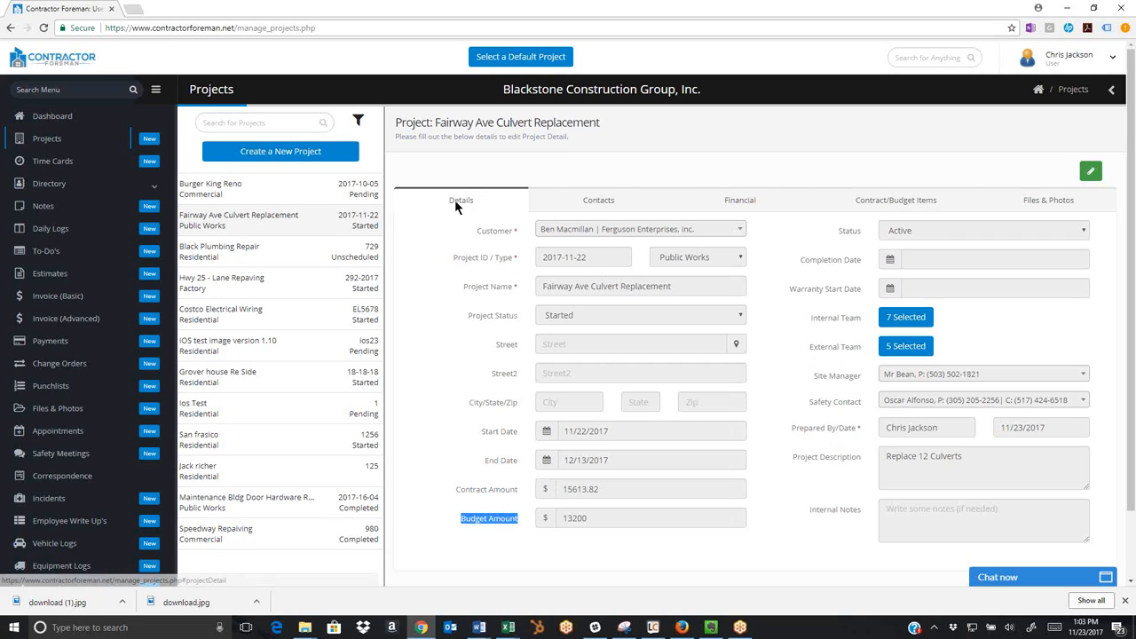
Review the customer, external team and internal team contacts of the Fairway Ave Culvert Replacement project.
click(591, 205)
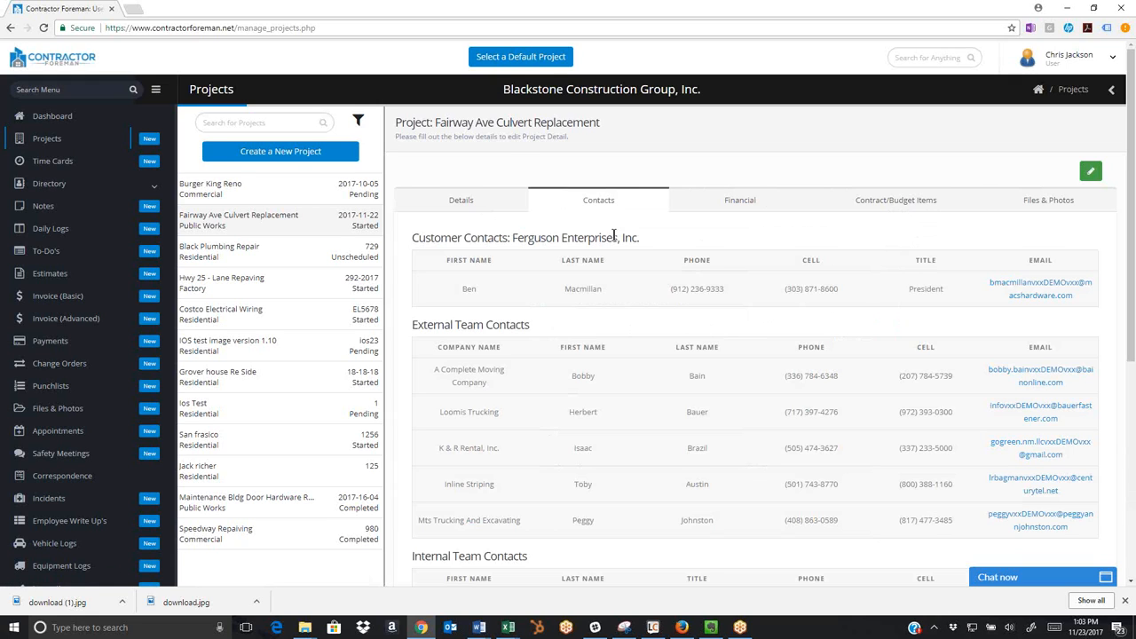
scroll(613, 236, down, 3)
scroll(613, 236, up, 3)
Examine the project's financial summary, including amount billed, amount paid and balance remaining, plus its estimates, invoices, payments and change orders.
click(740, 204)
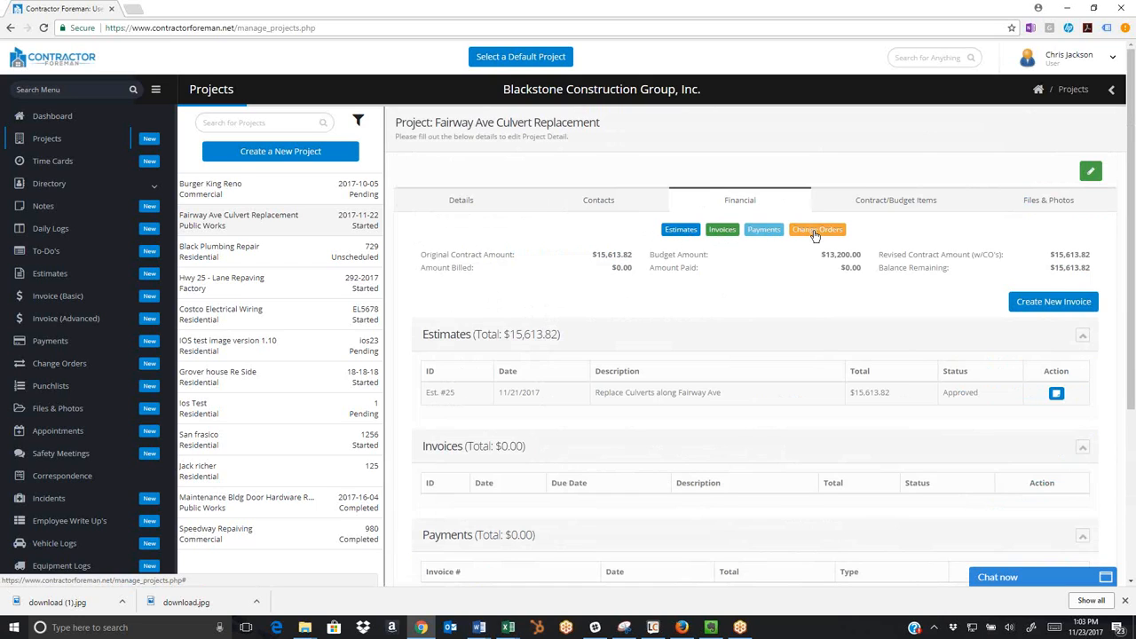
scroll(458, 373, down, 2)
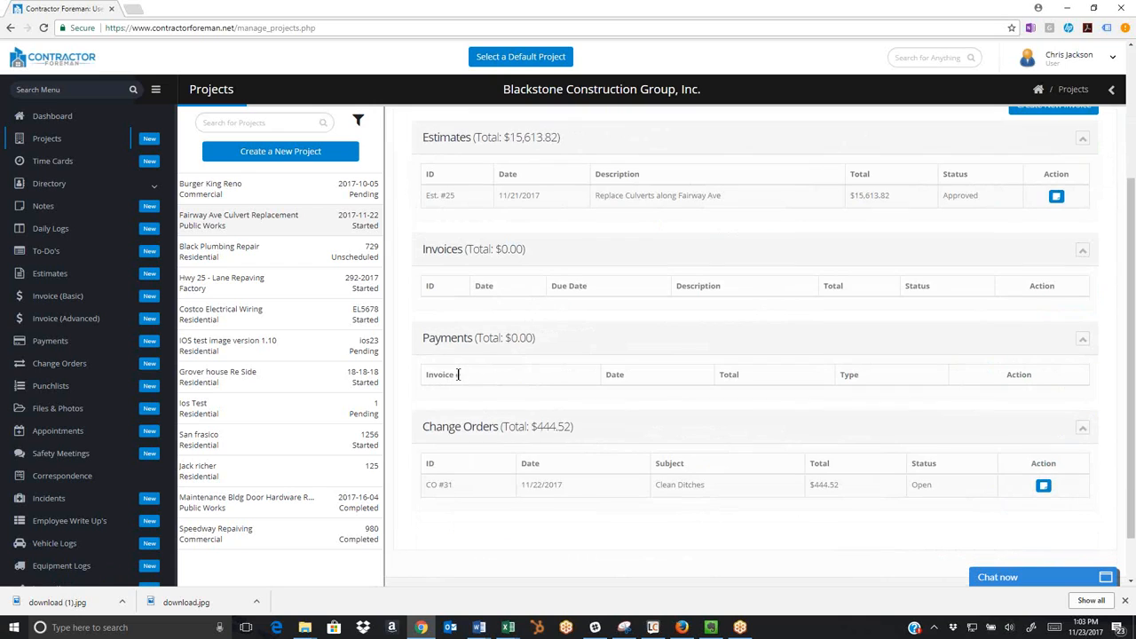
scroll(458, 374, up, 3)
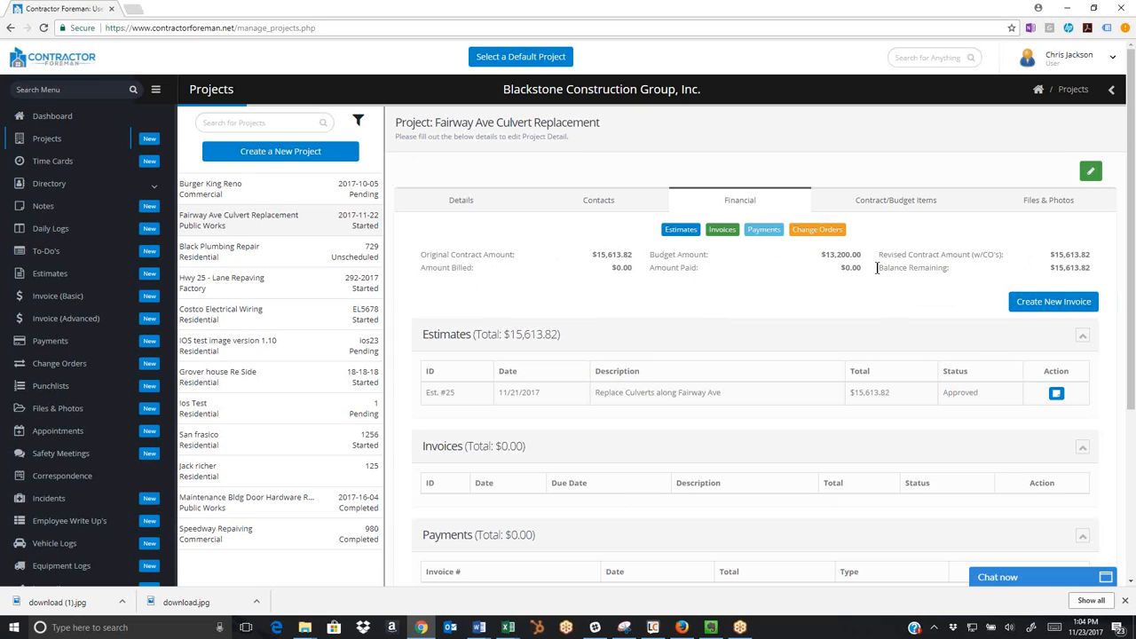
drag(879, 267, 947, 273)
drag(437, 267, 472, 269)
drag(672, 267, 701, 269)
scroll(681, 374, down, 2)
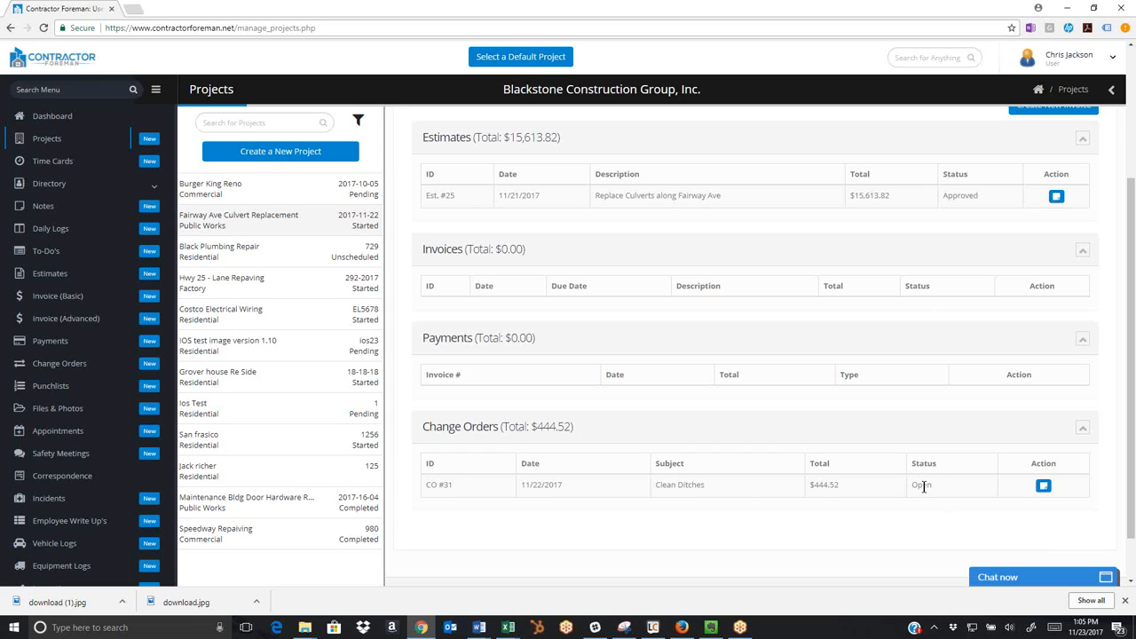
scroll(922, 485, up, 3)
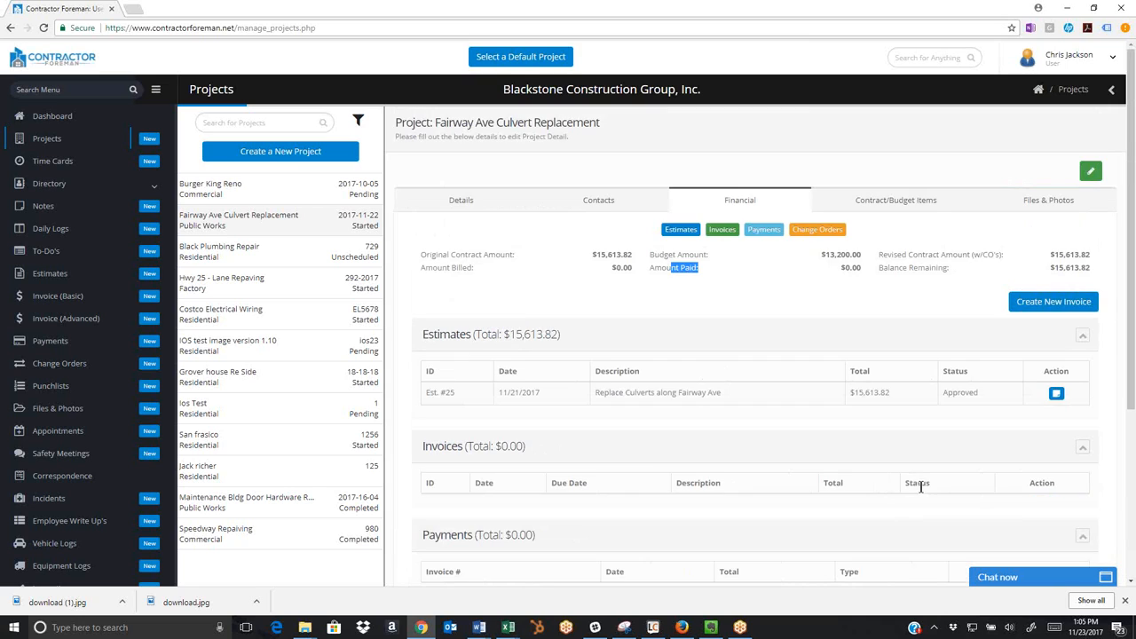
Unlock the project's contract/budget items for editing and look at the options for importing or manually adding items.
click(892, 204)
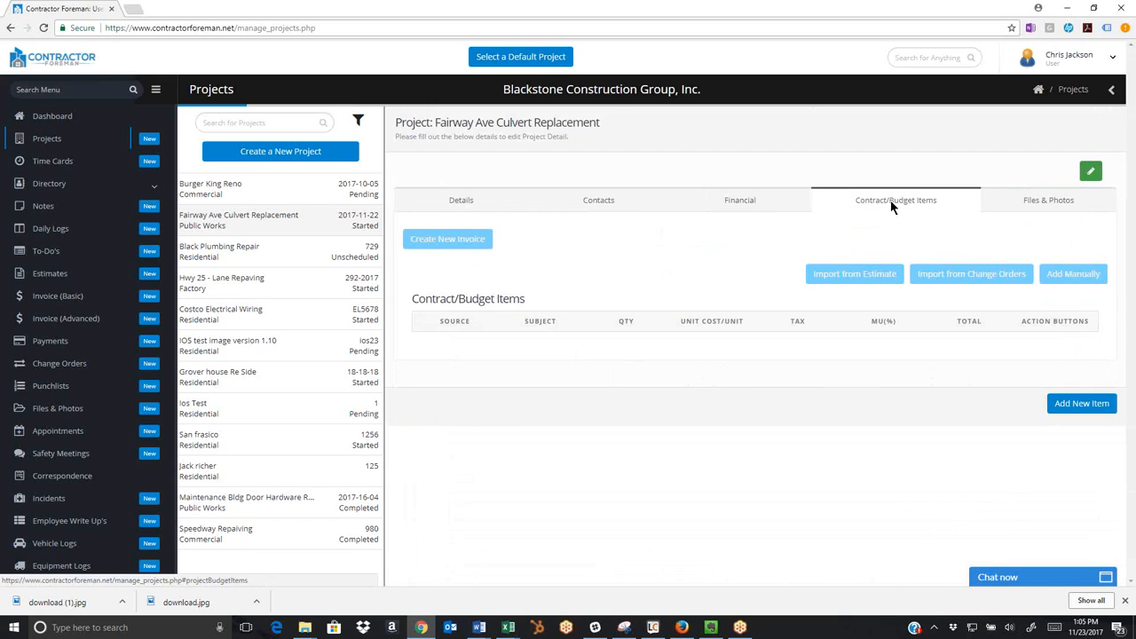
click(1091, 174)
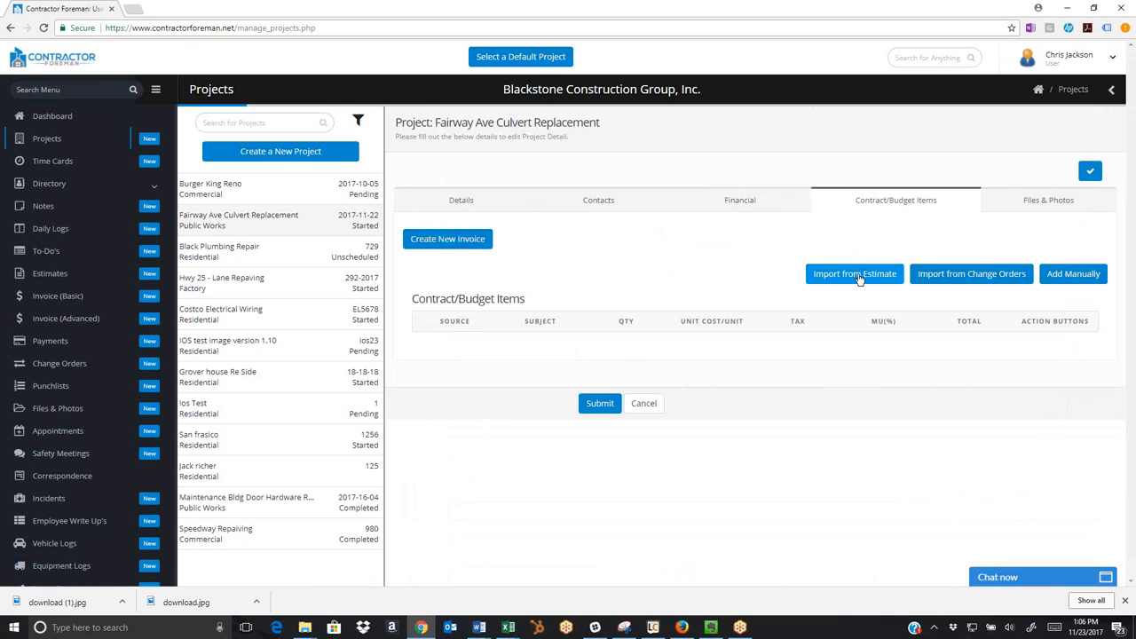
click(1074, 274)
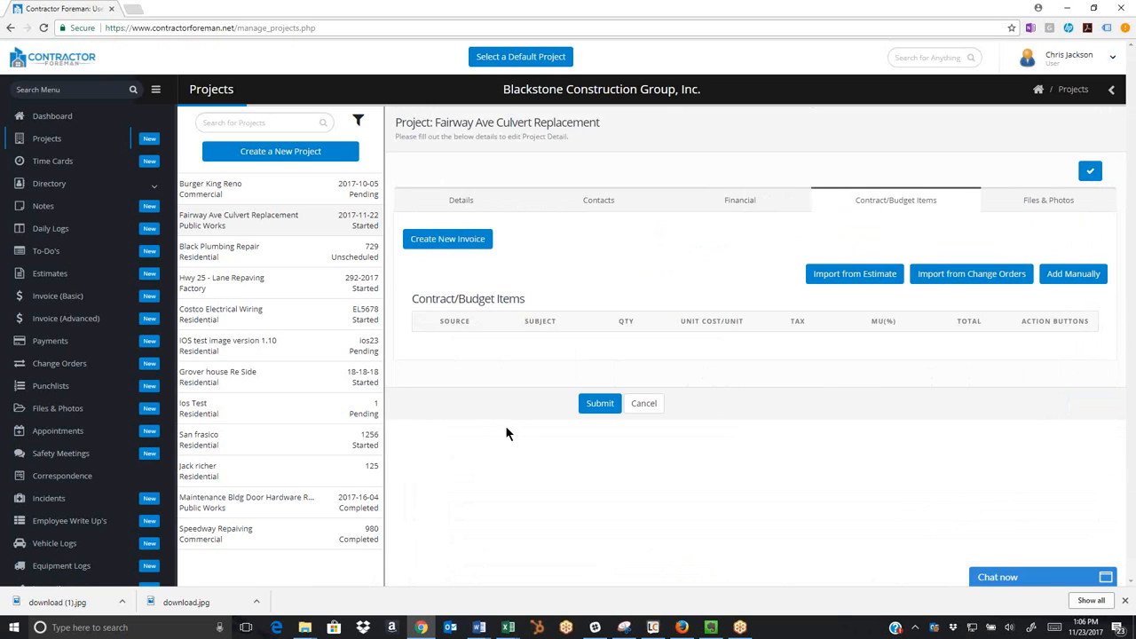
Open the Clean Ditches change order for Fairway Ave Culvert Replacement and make it editable.
click(49, 371)
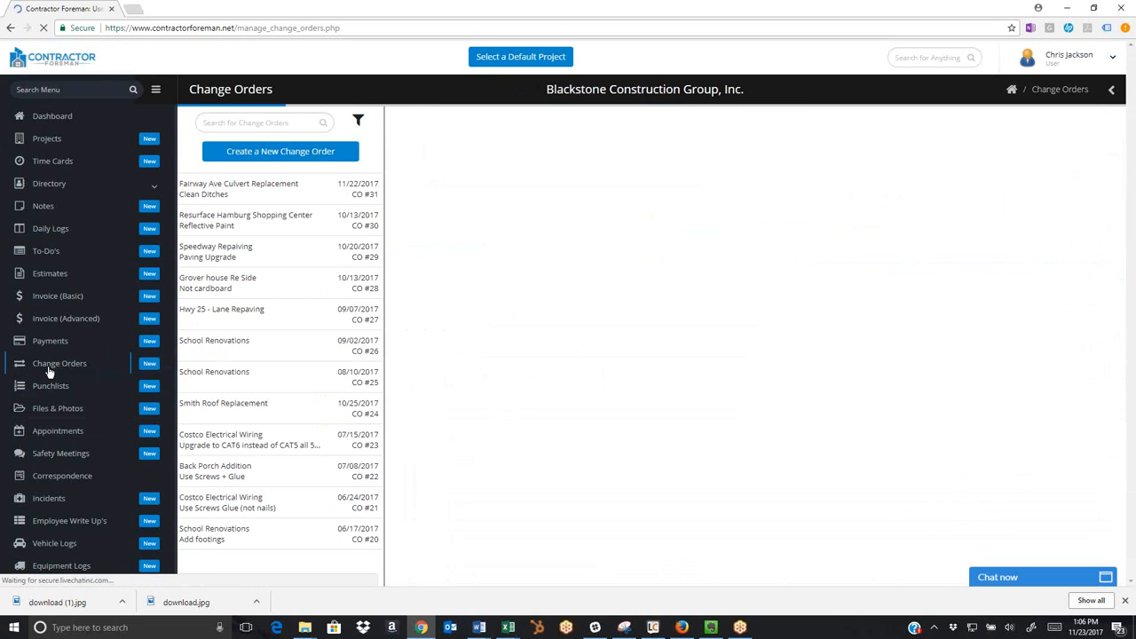
click(259, 192)
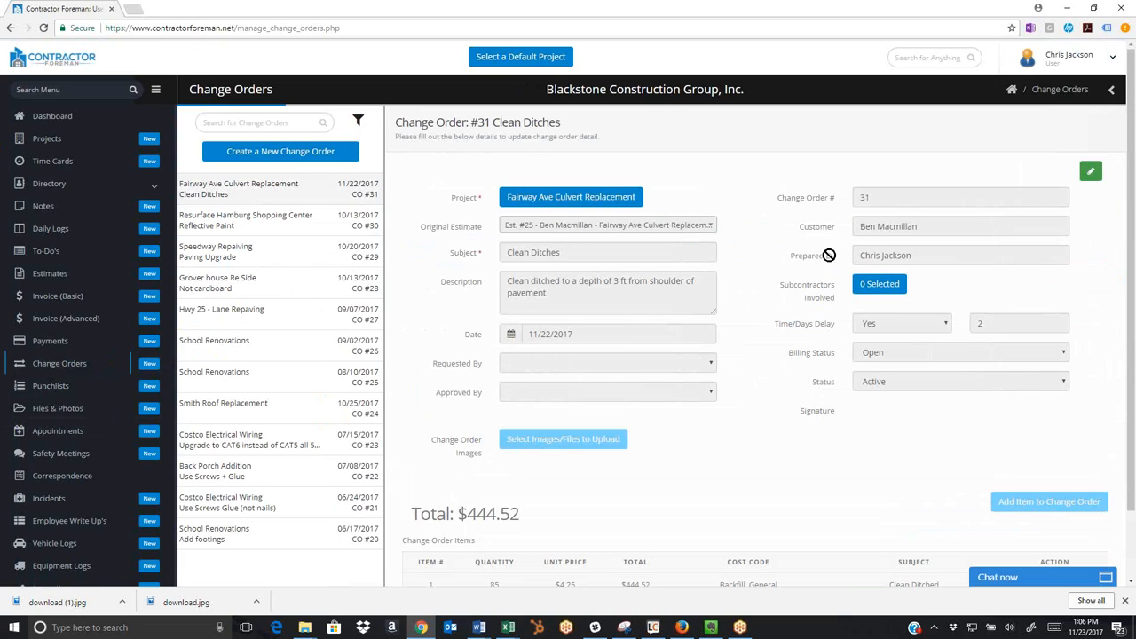
click(1093, 176)
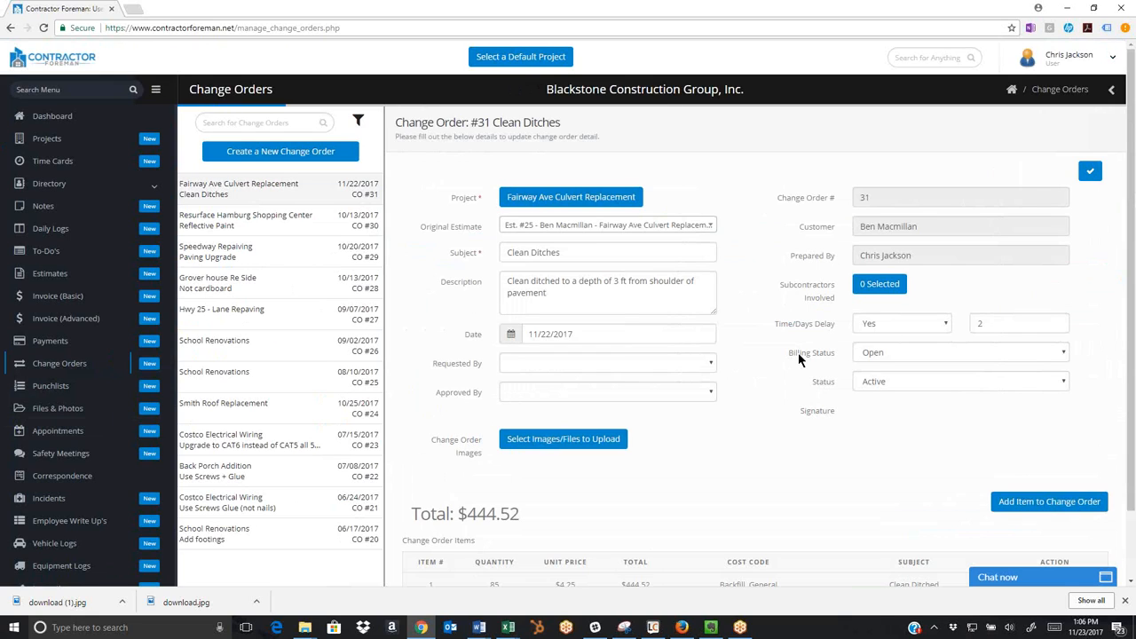
Inspect the available choices for the change order's billing status and approving contact.
click(877, 354)
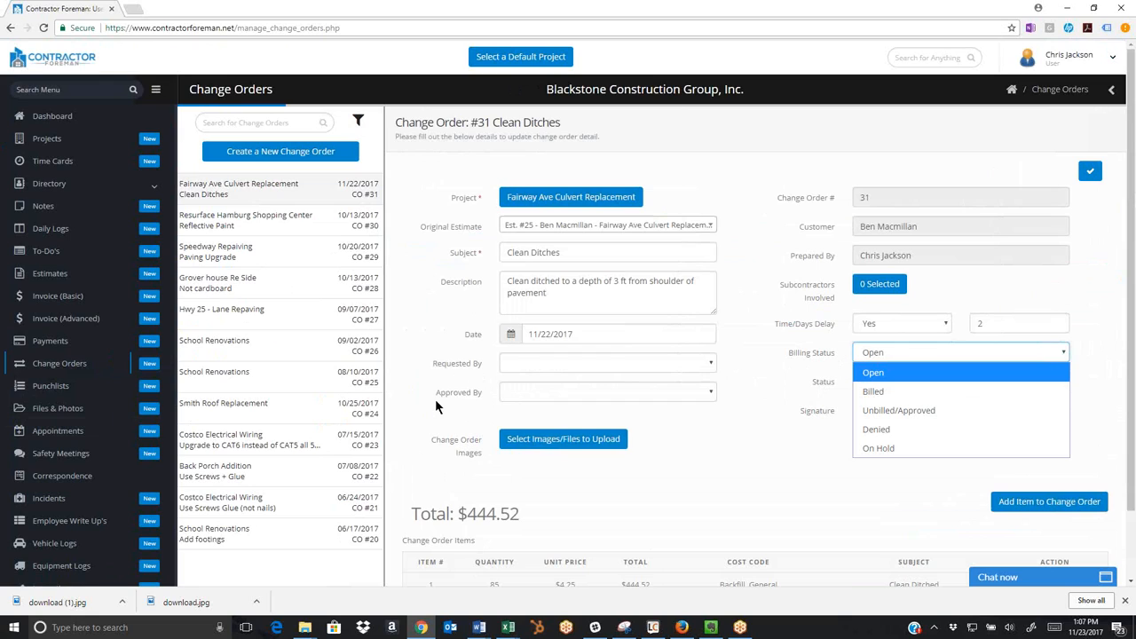
click(750, 461)
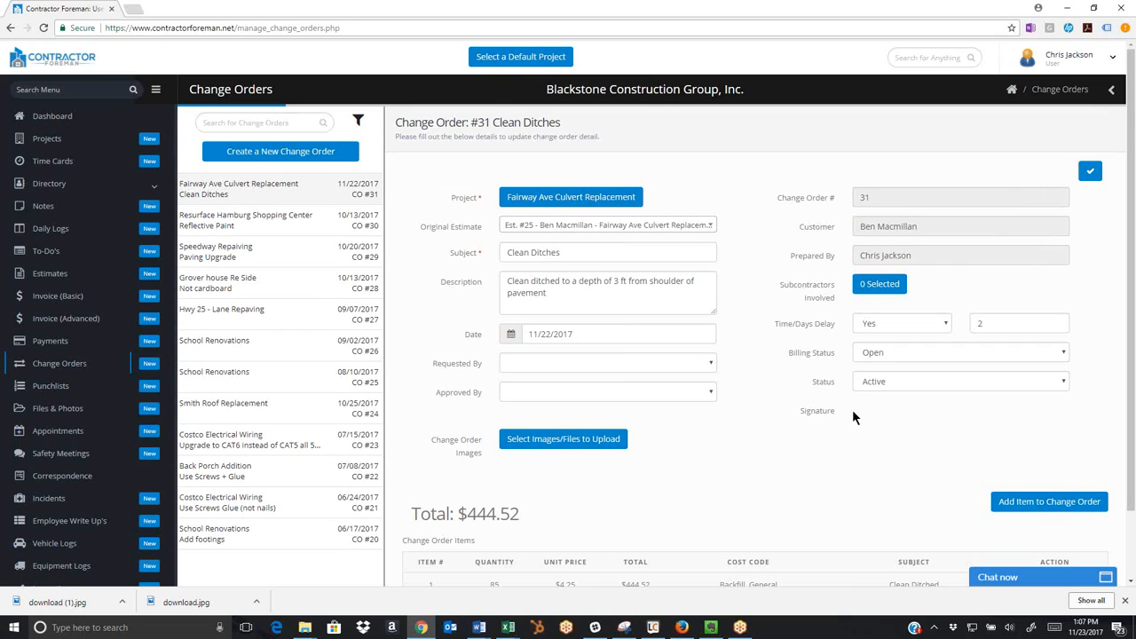
click(875, 353)
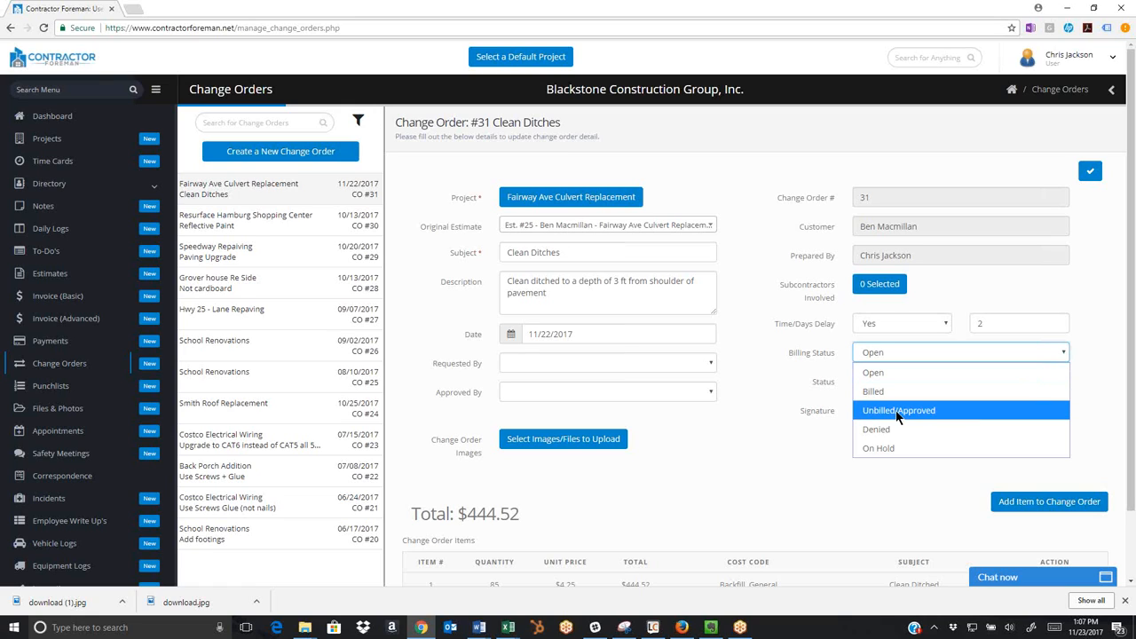
click(795, 420)
click(710, 397)
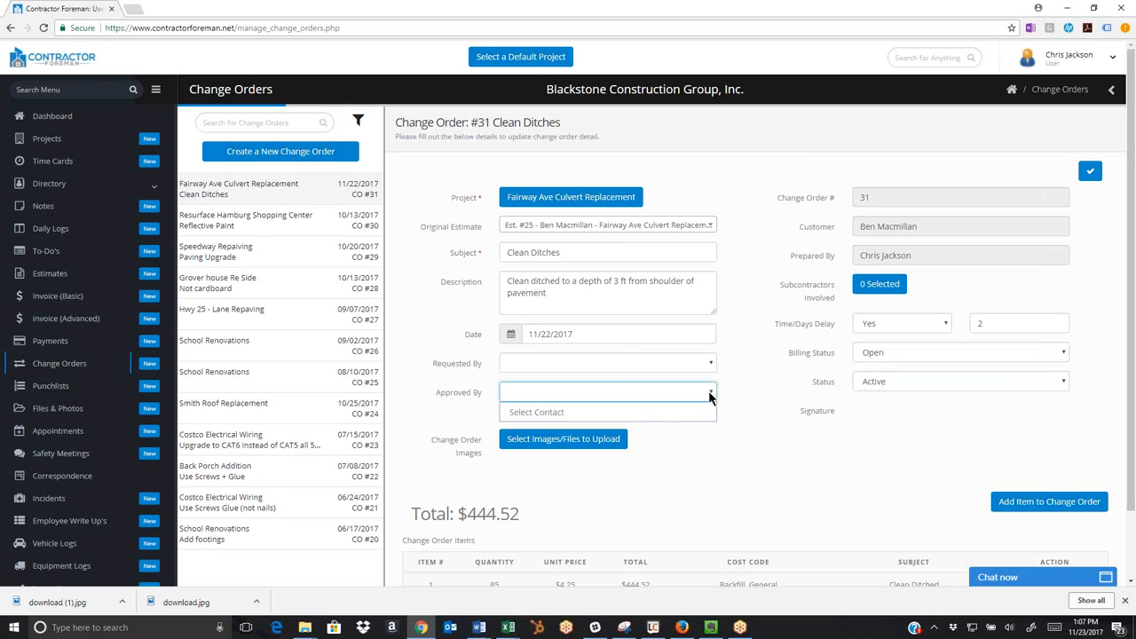
click(790, 403)
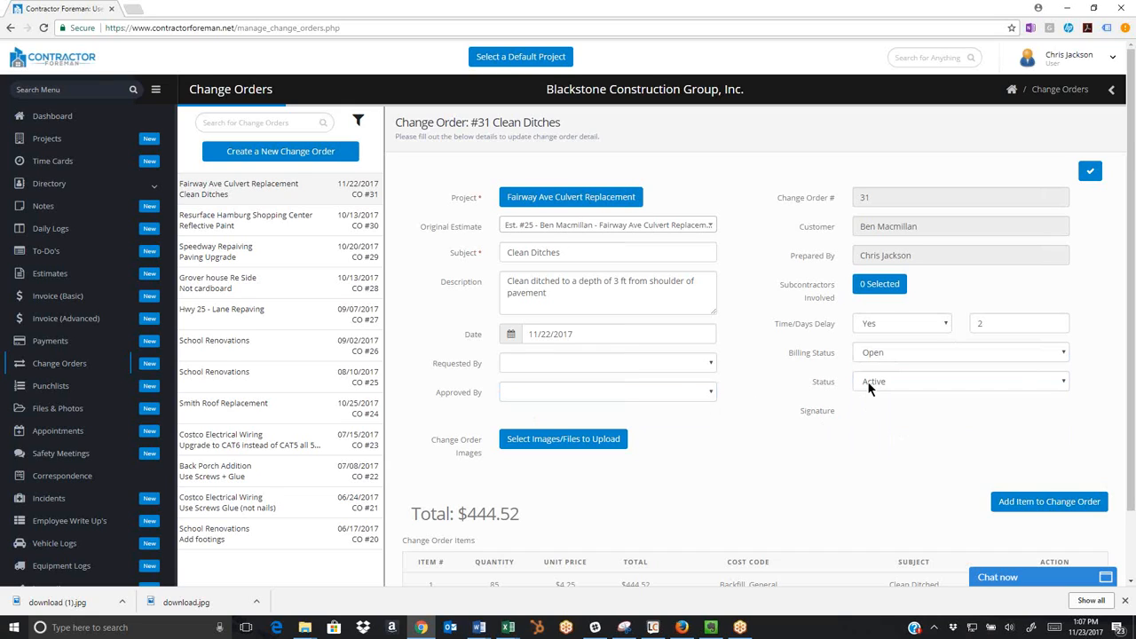
Set the Clean Ditches change order's billing status to Unbilled/Approved and save the change order.
click(868, 381)
click(873, 361)
click(872, 358)
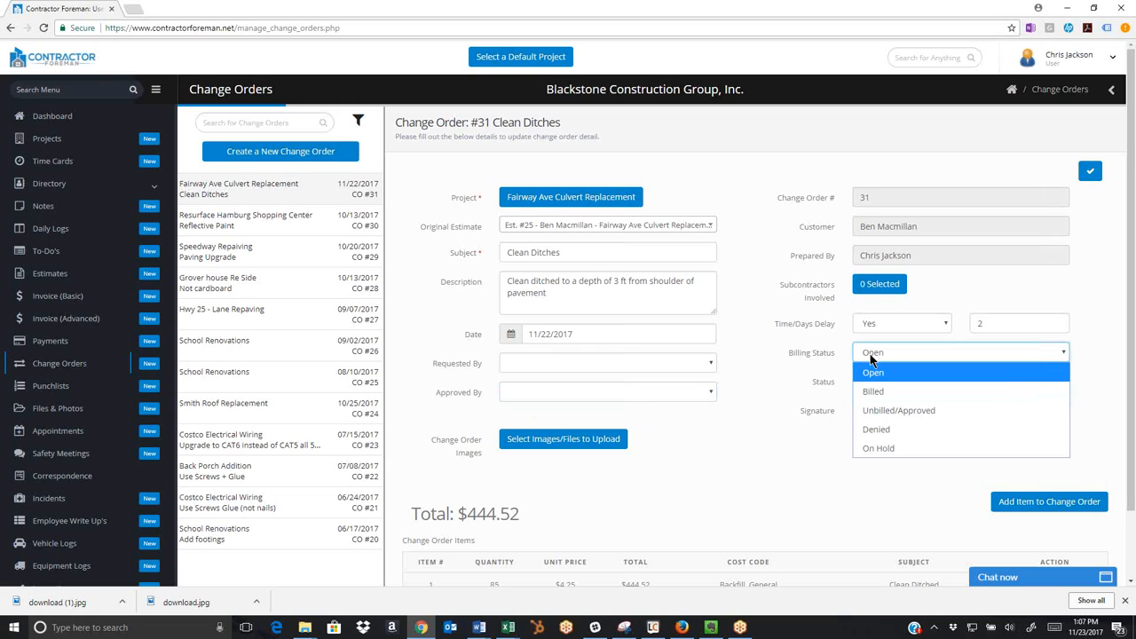
click(888, 413)
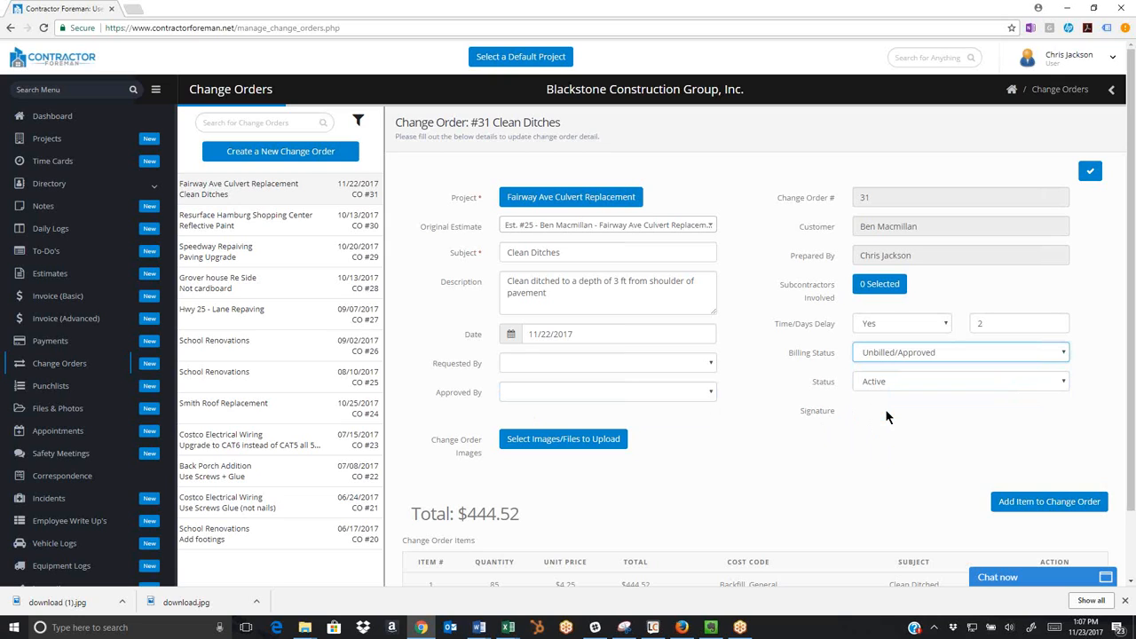
click(1095, 184)
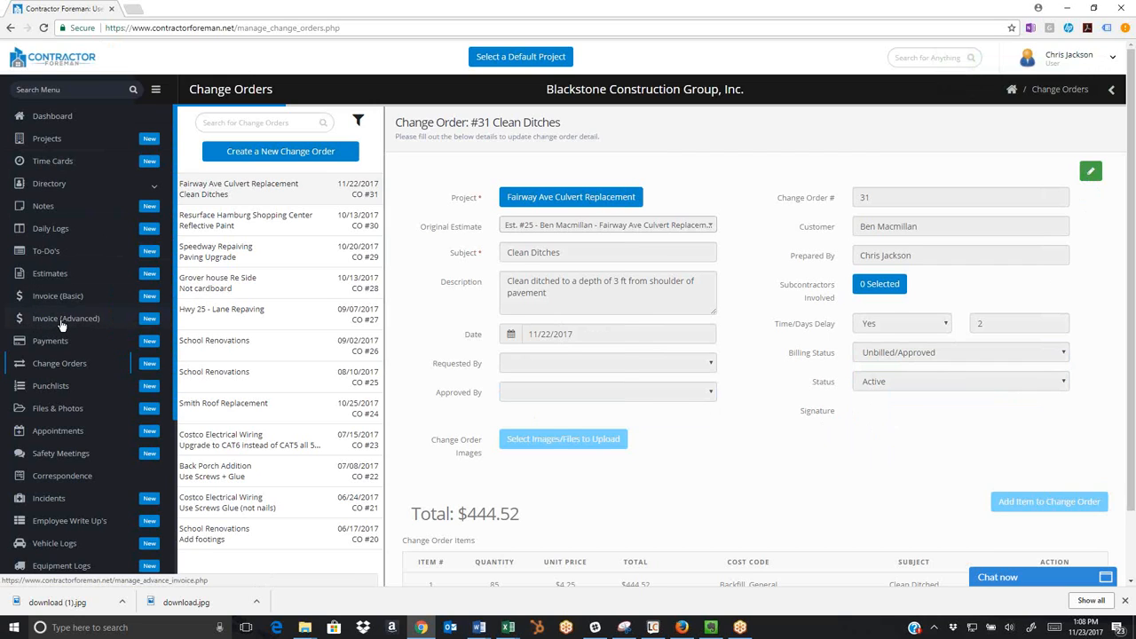
Reopen the Fairway Ave Culvert Replacement project and make its contract/budget items editable.
click(52, 143)
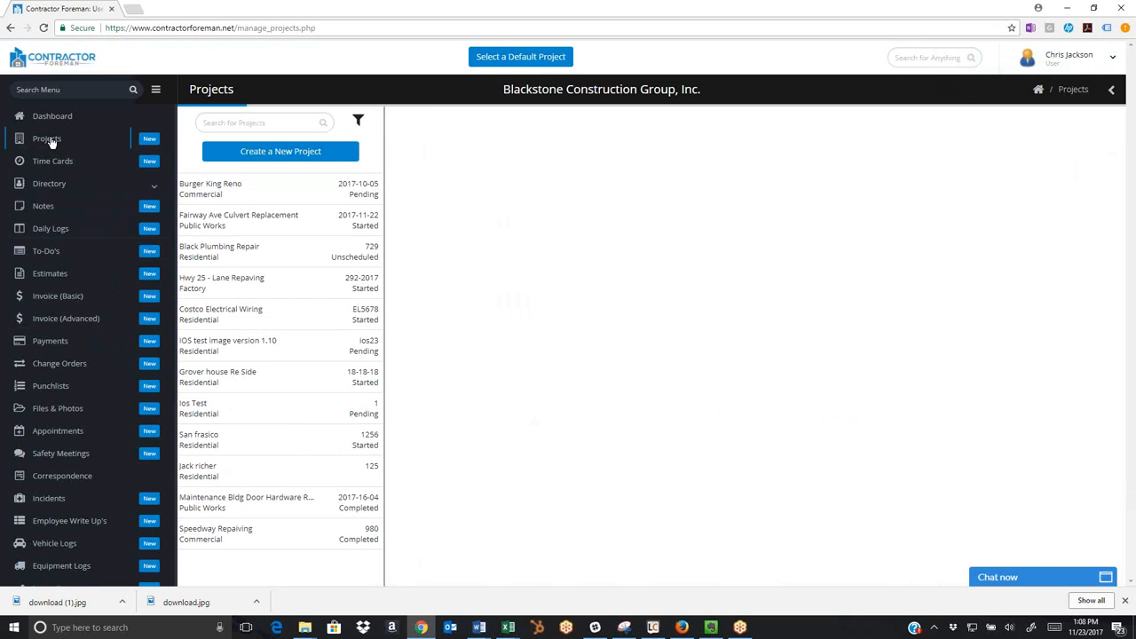
click(315, 220)
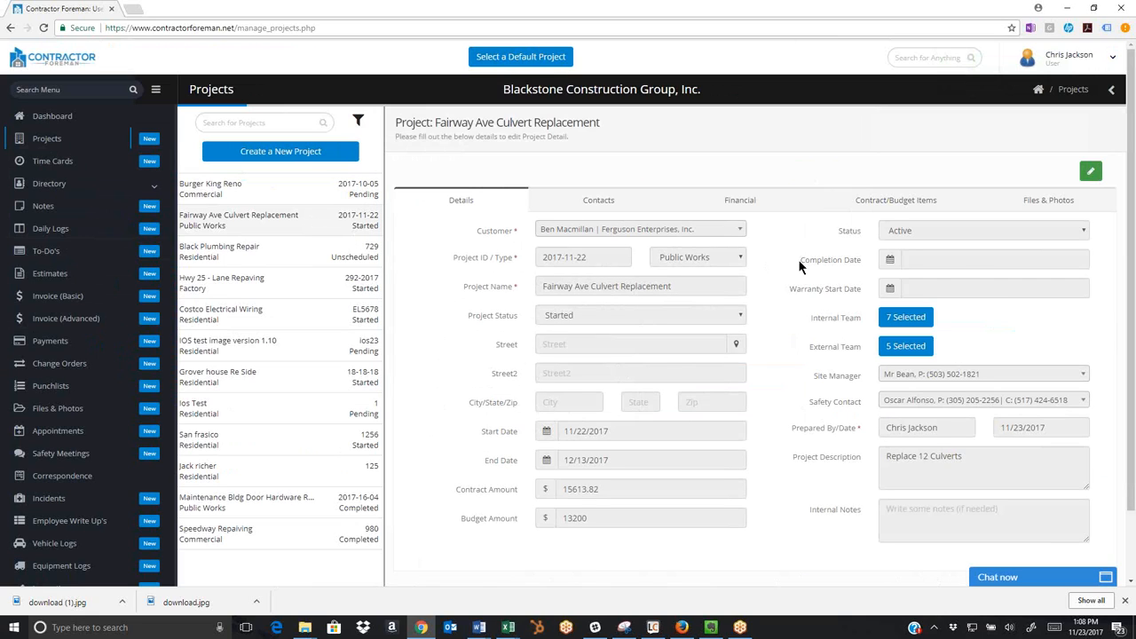
click(893, 203)
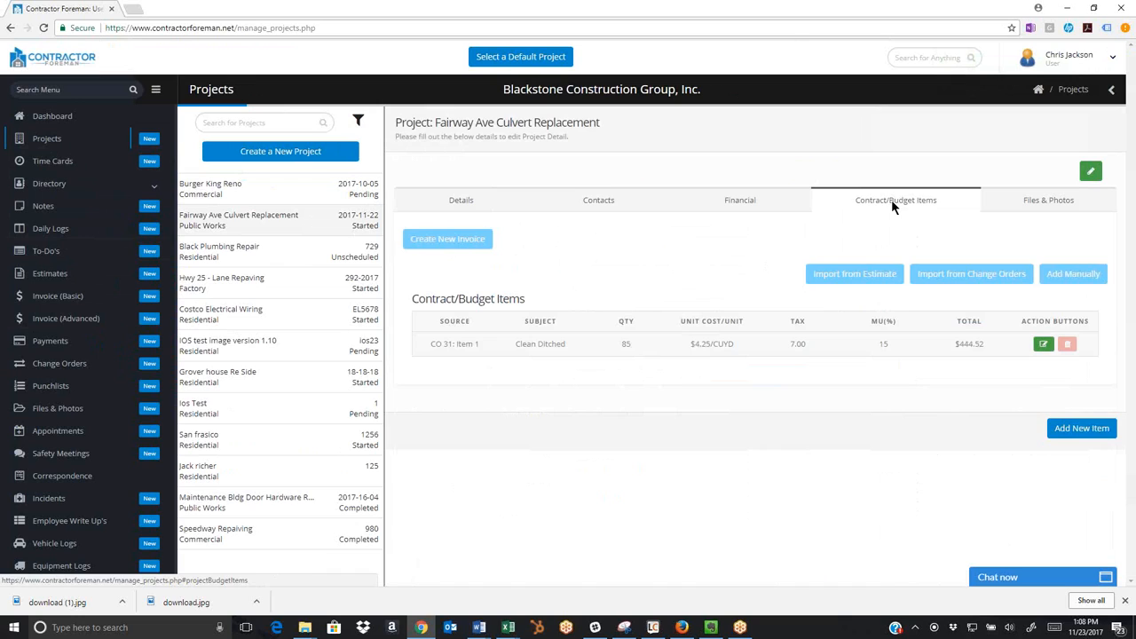
click(1090, 171)
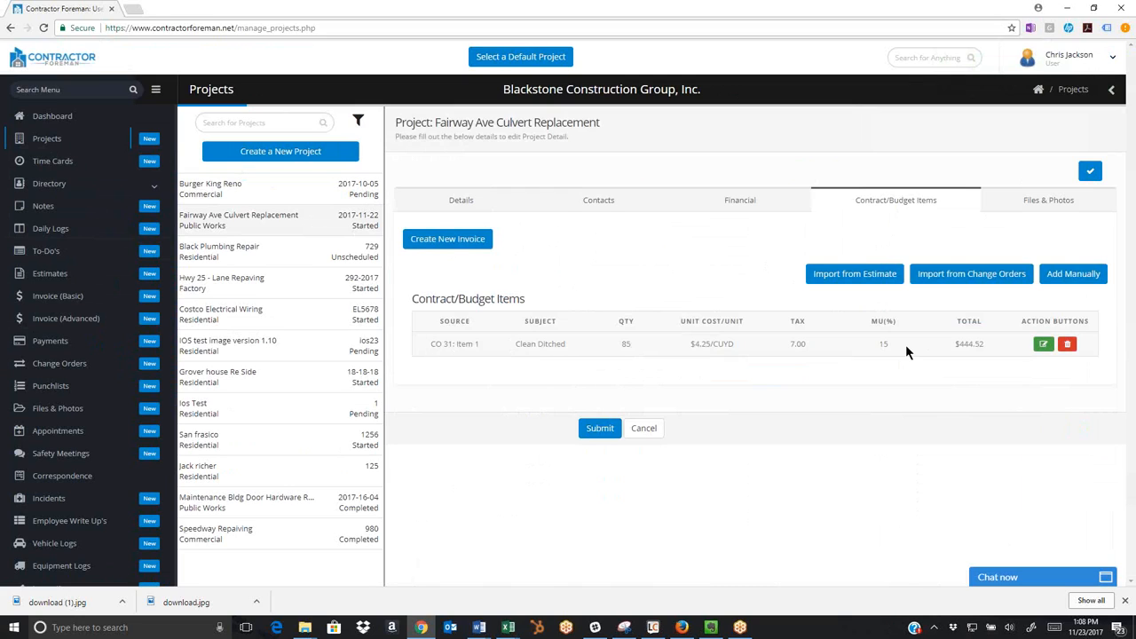
Import all items from the Fairway Ave Culvert Replacement estimate, Est. #25, into the project's contract/budget items.
click(860, 275)
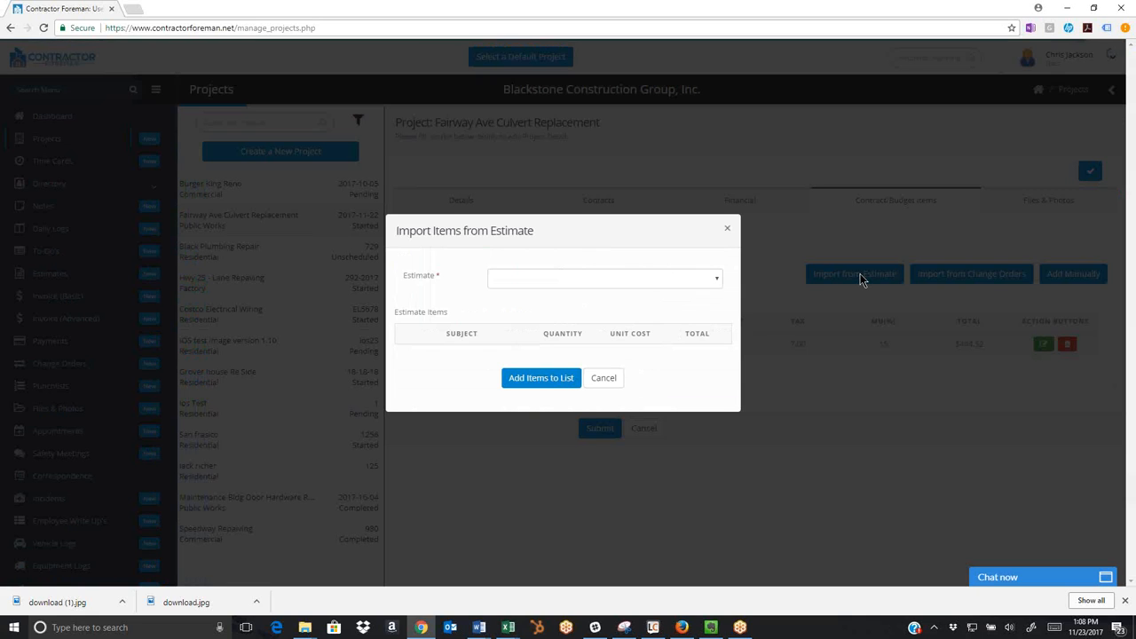
click(716, 278)
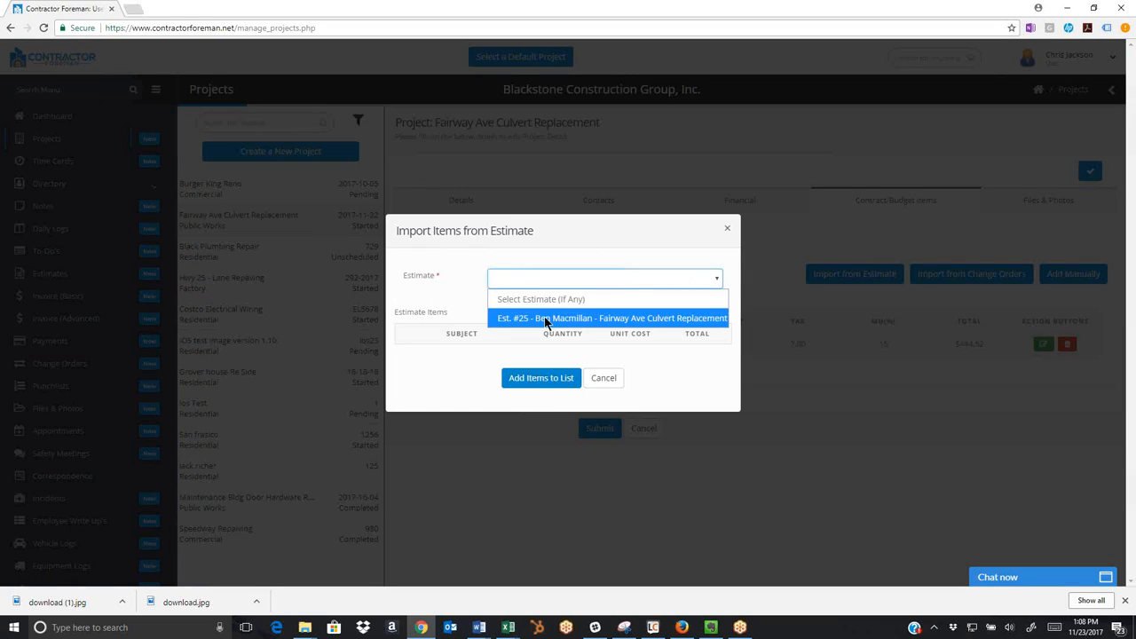
click(546, 318)
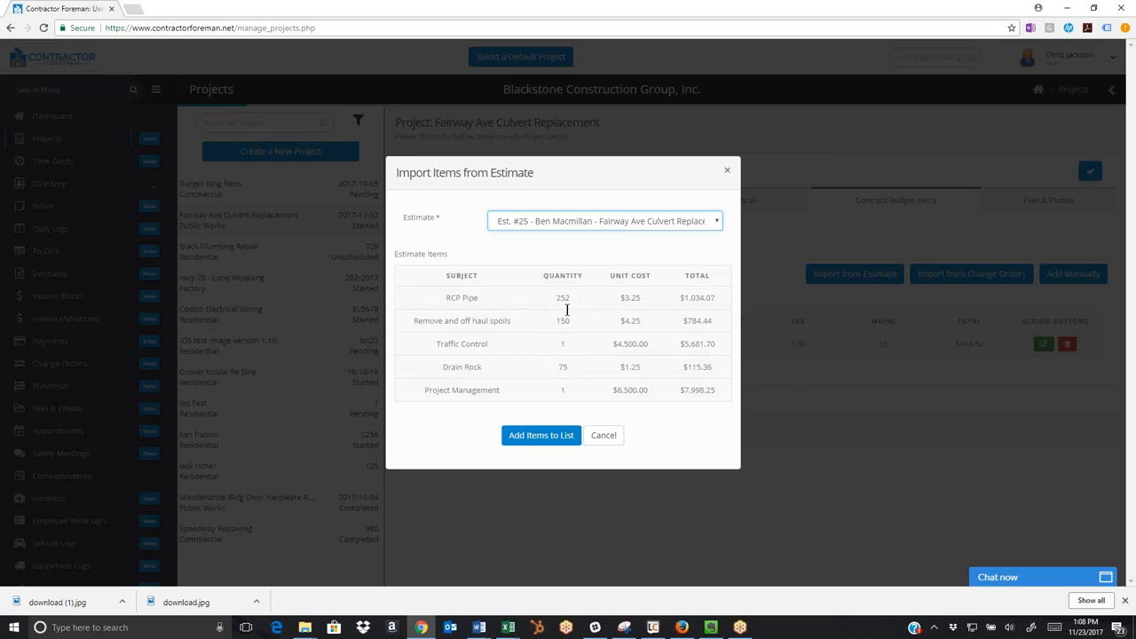
click(533, 437)
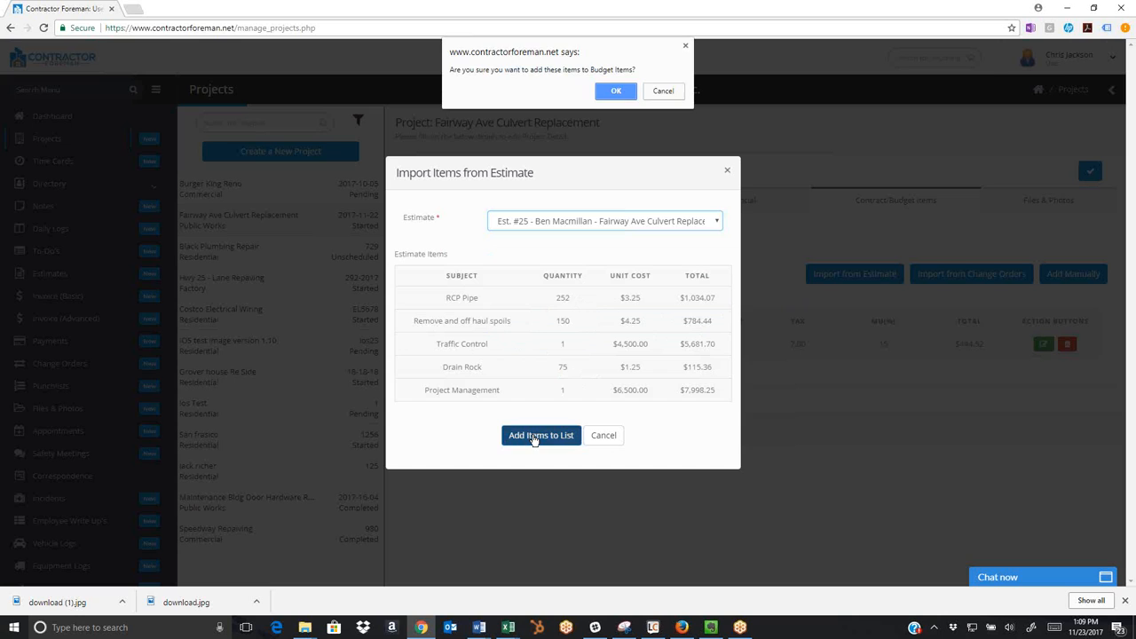
click(615, 88)
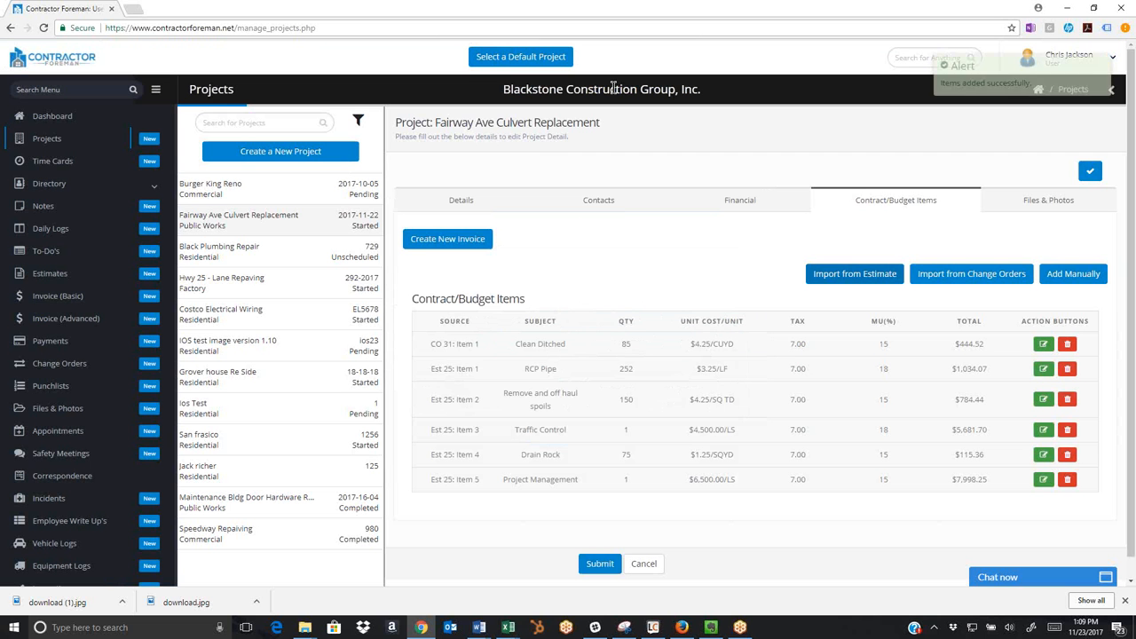
drag(436, 343, 657, 373)
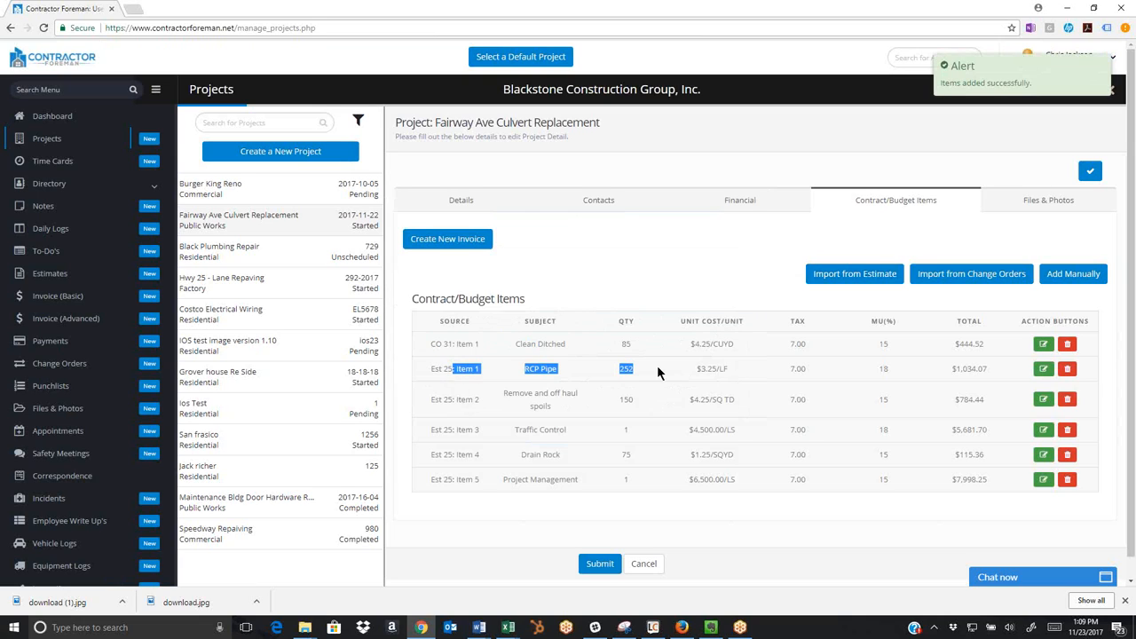
Examine the fields offered for manually adding a budget item, and close the blank form without adding one.
click(1070, 277)
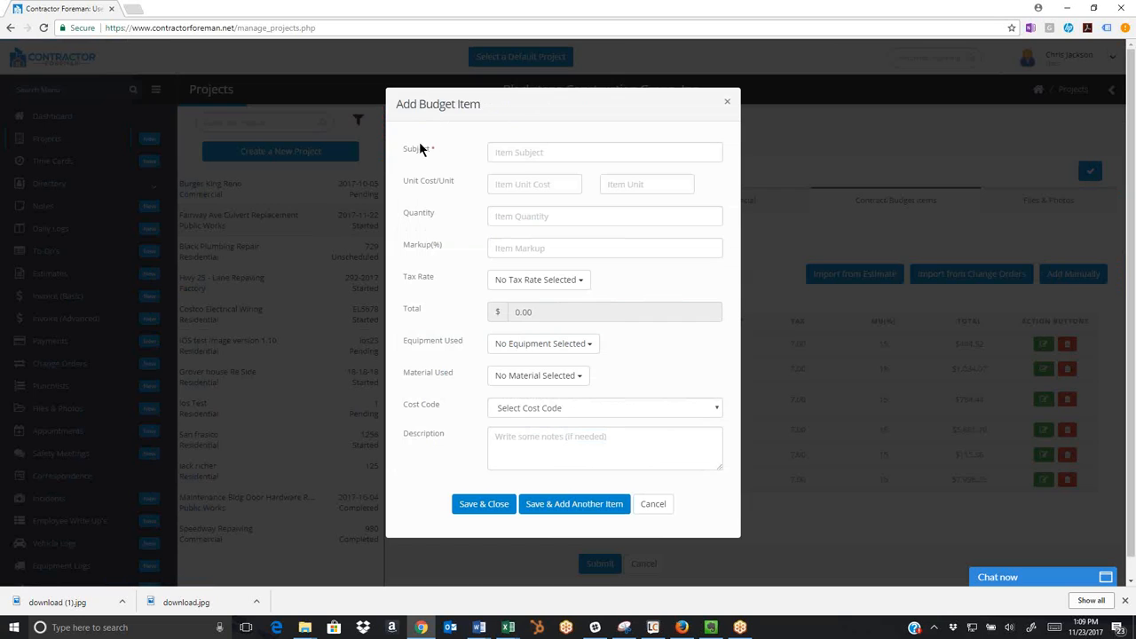
click(525, 153)
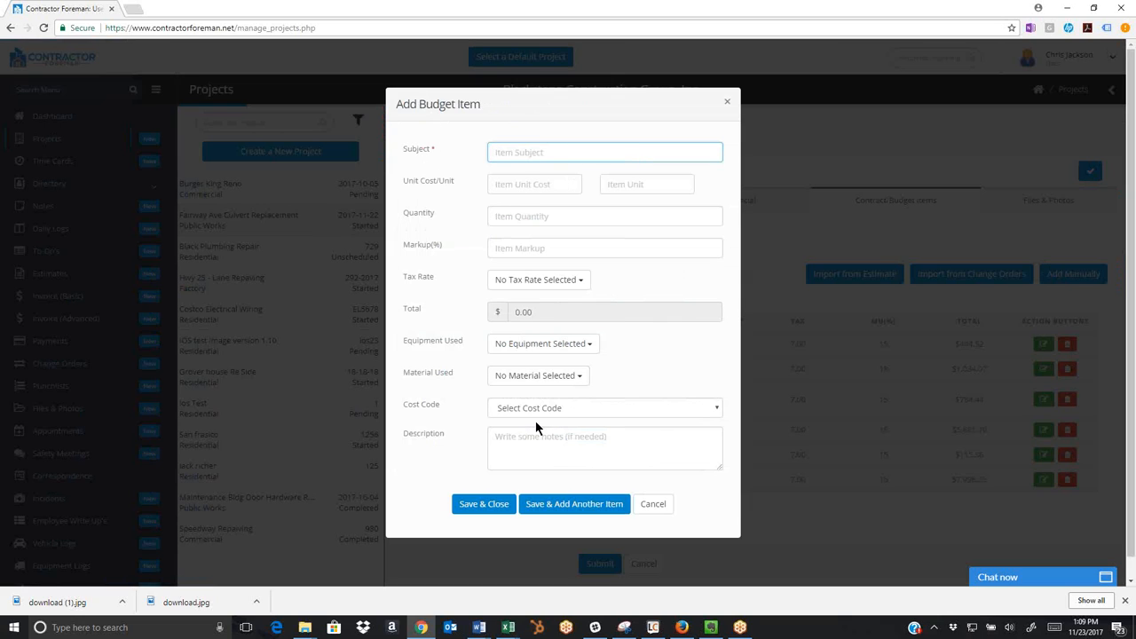
click(723, 105)
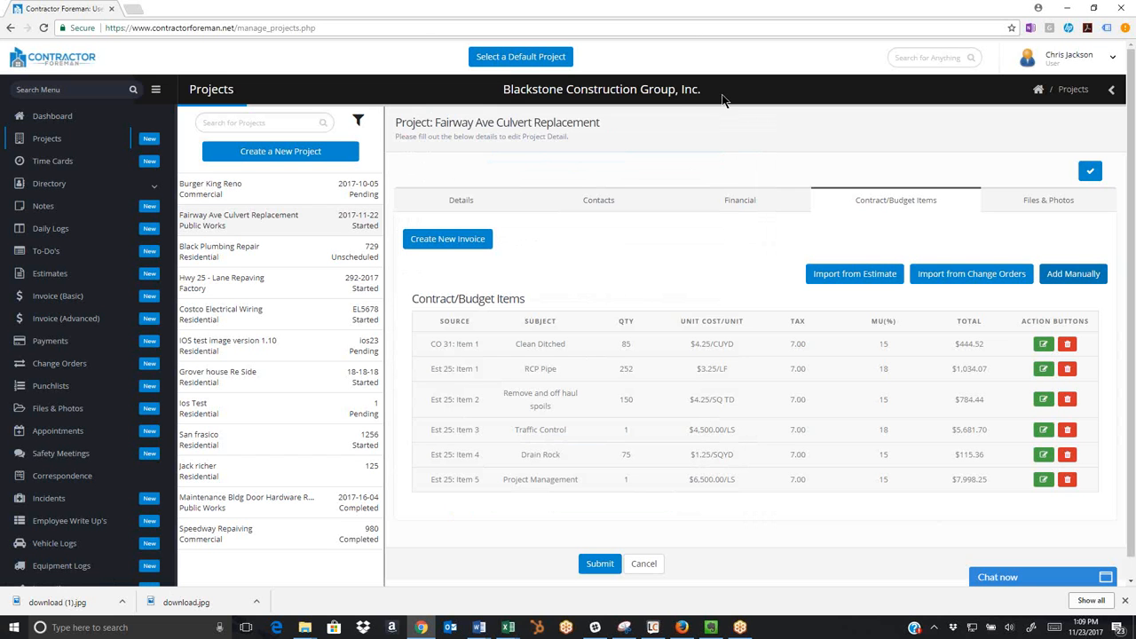
Save the project and start a new invoice from its contract/budget items.
click(600, 565)
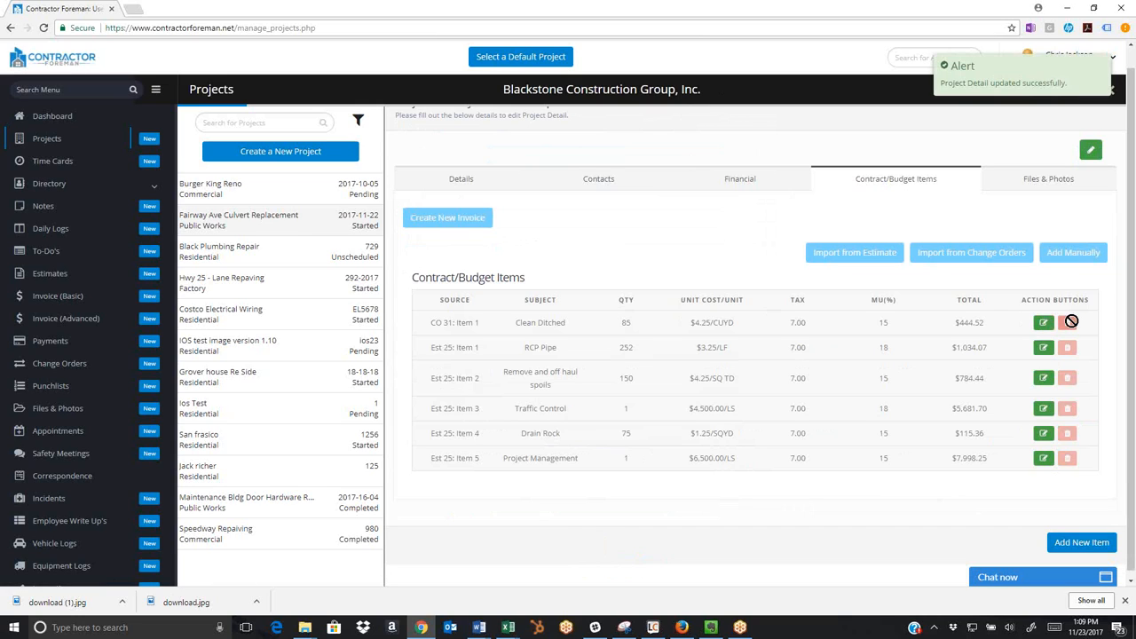
click(1082, 151)
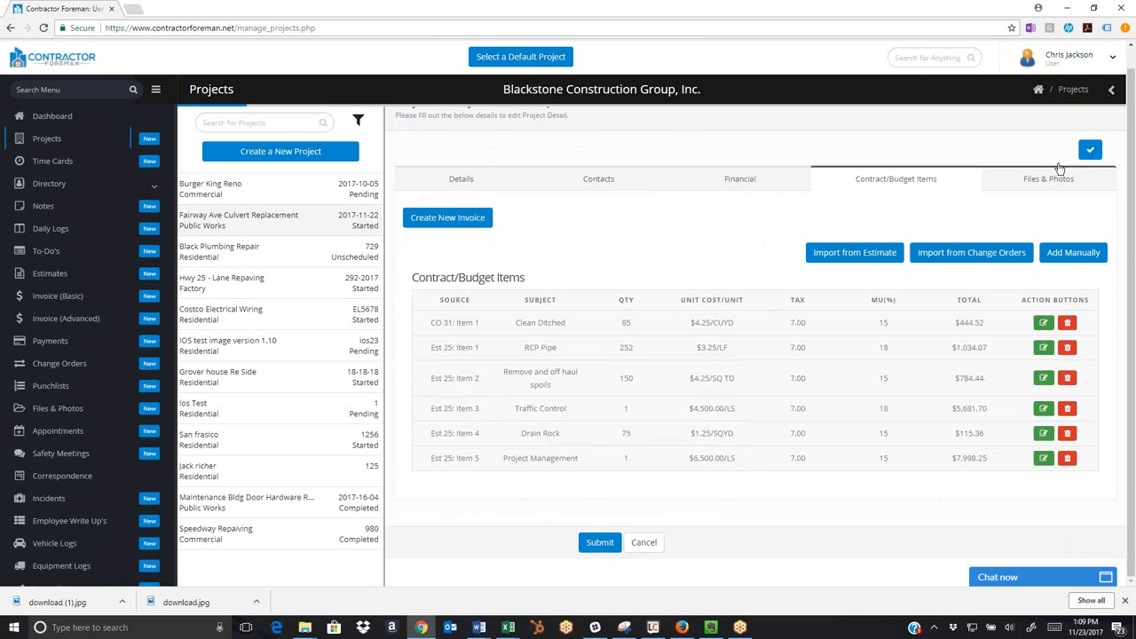
click(435, 220)
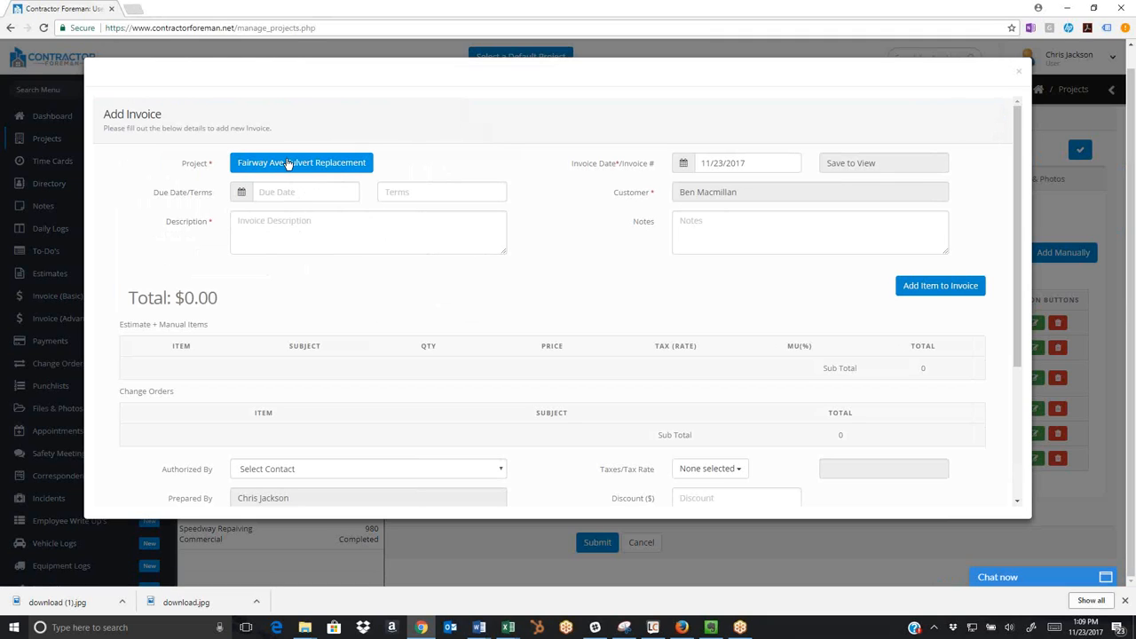
Set the new invoice's due date to 12/22/2017 and its terms to 30.
click(241, 193)
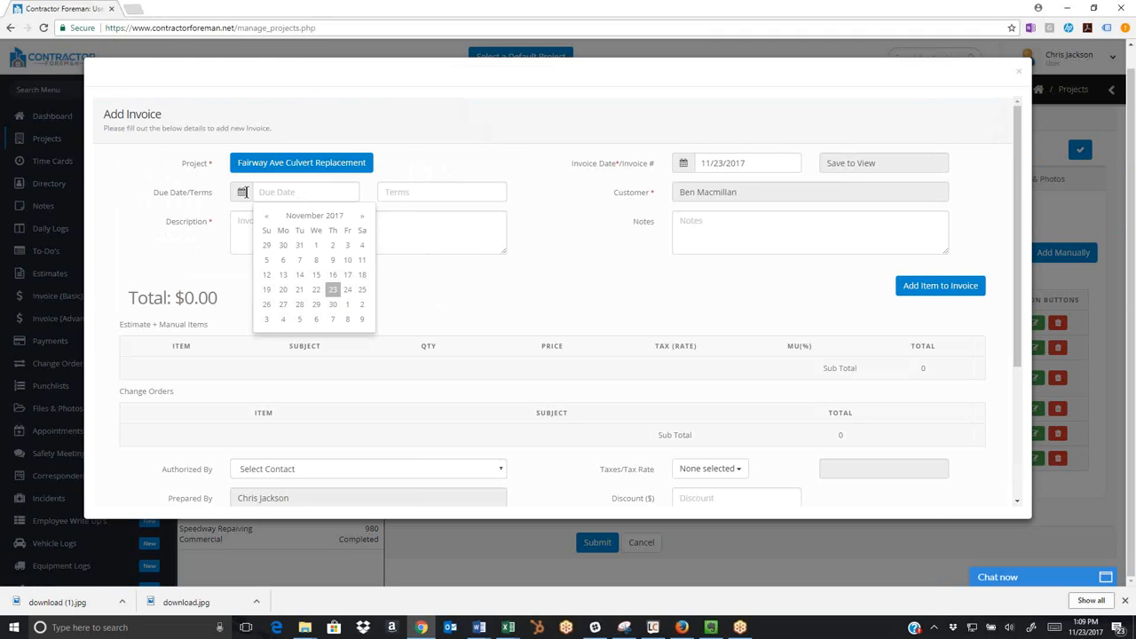
click(362, 215)
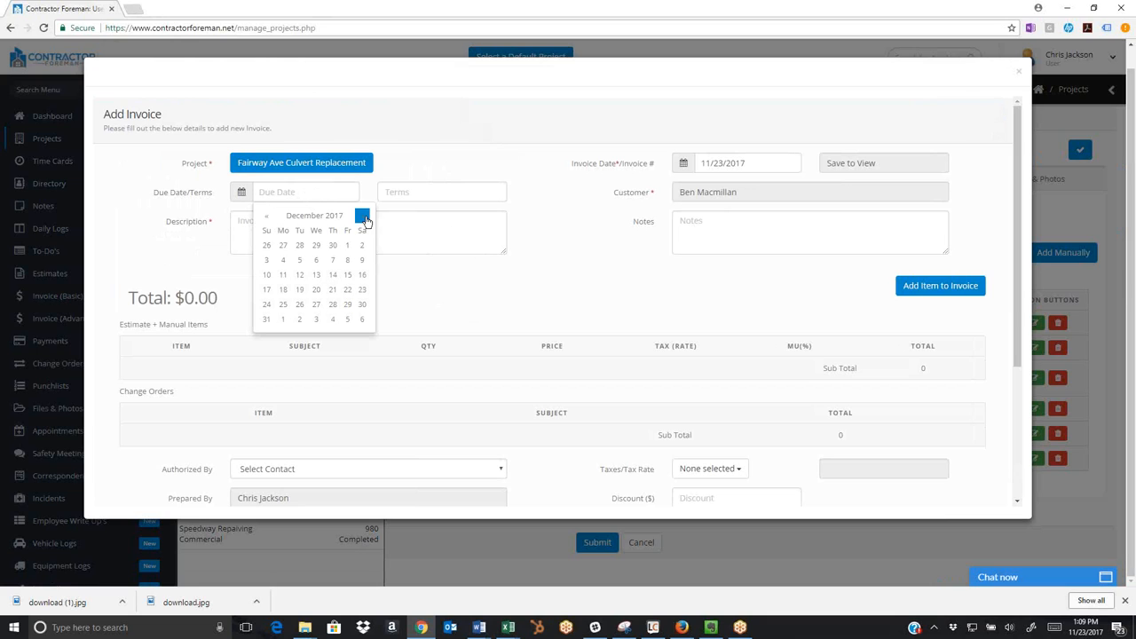
click(347, 289)
click(412, 192)
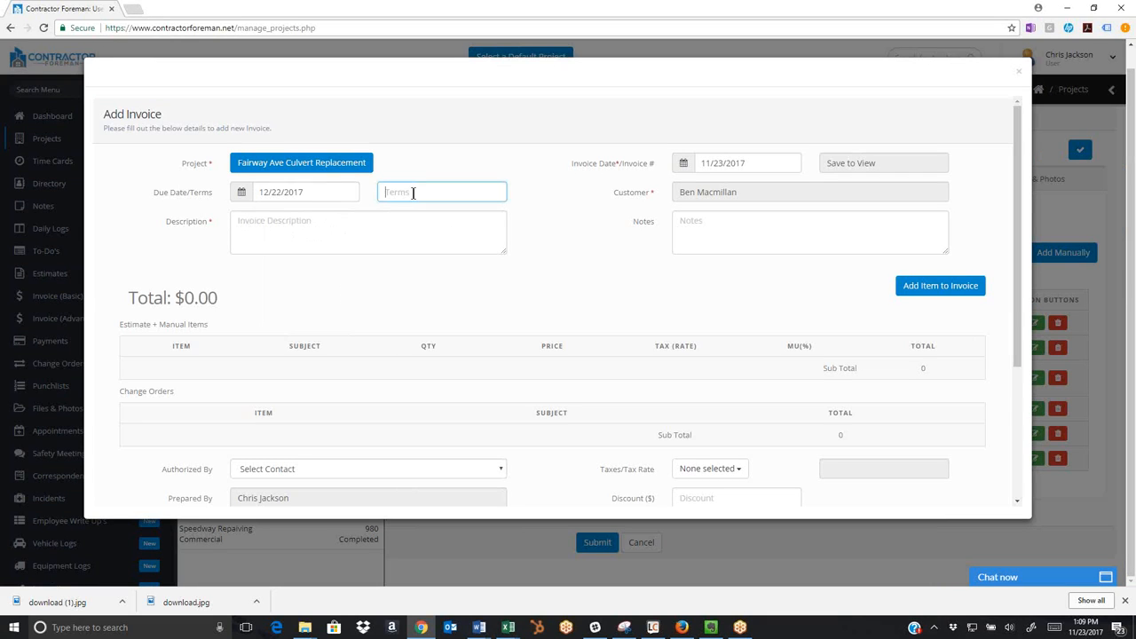
text(30)
Enter "first invoice" as the invoice's description and leave its notes empty.
click(322, 222)
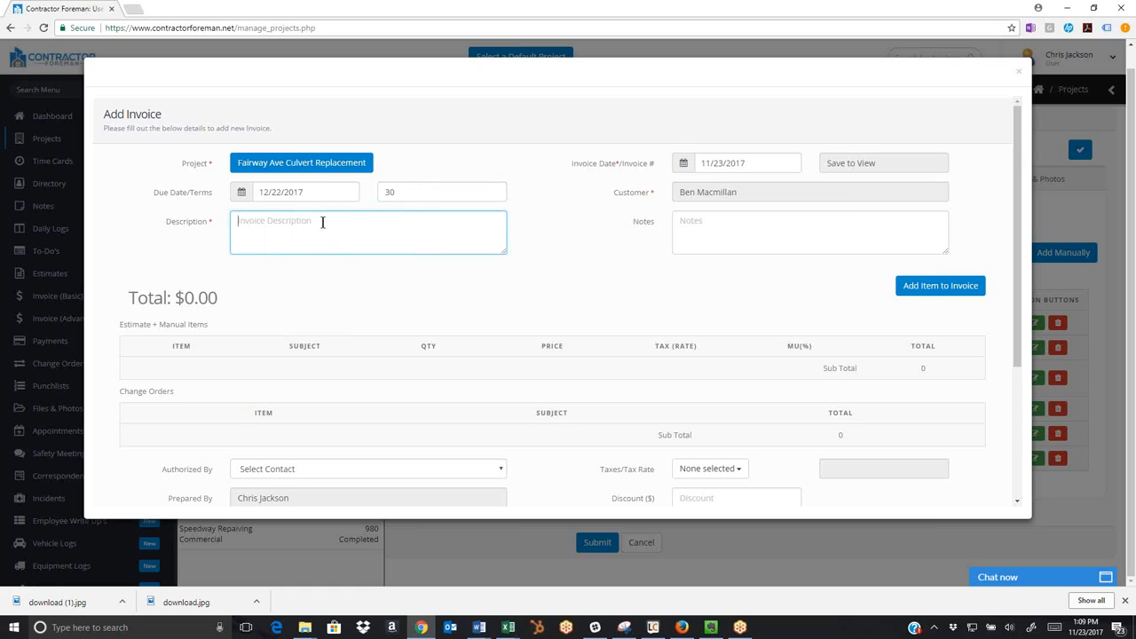
text(first invoice)
click(718, 225)
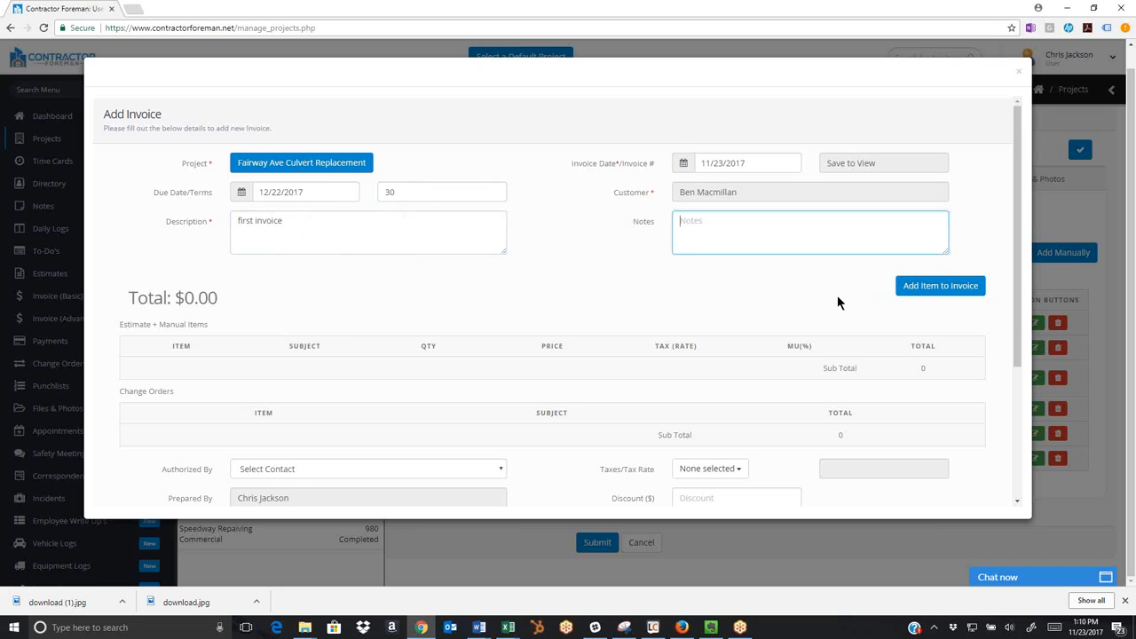
Add RCP Pipe, Remove and off haul spoils, and the Clean Ditches change order to the invoice, and submit it.
click(940, 288)
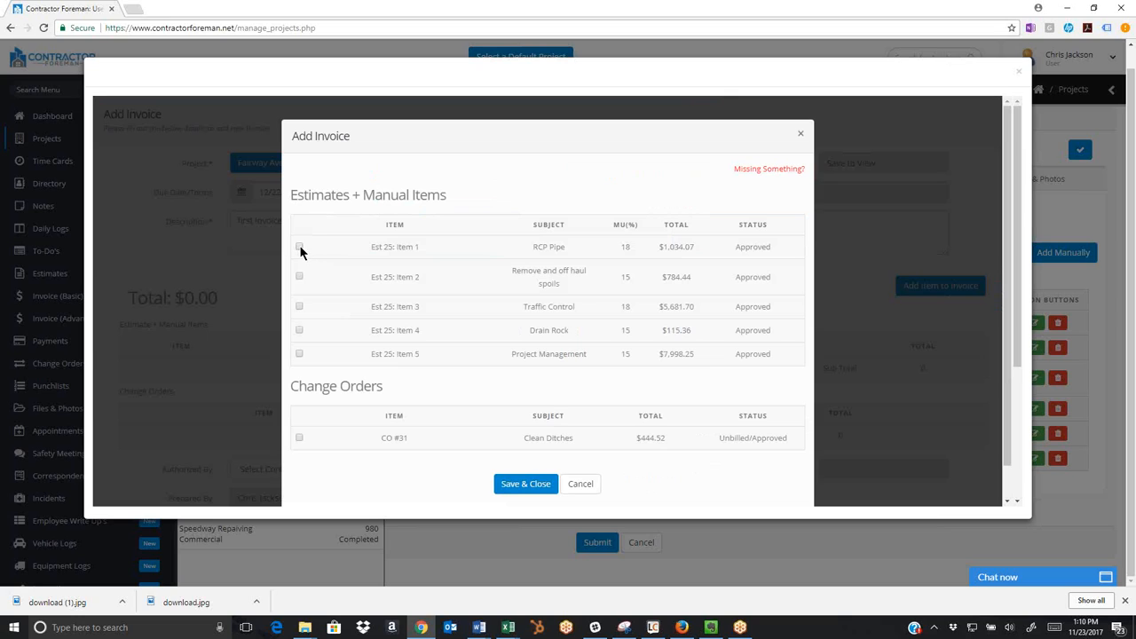
click(299, 248)
click(299, 437)
click(525, 483)
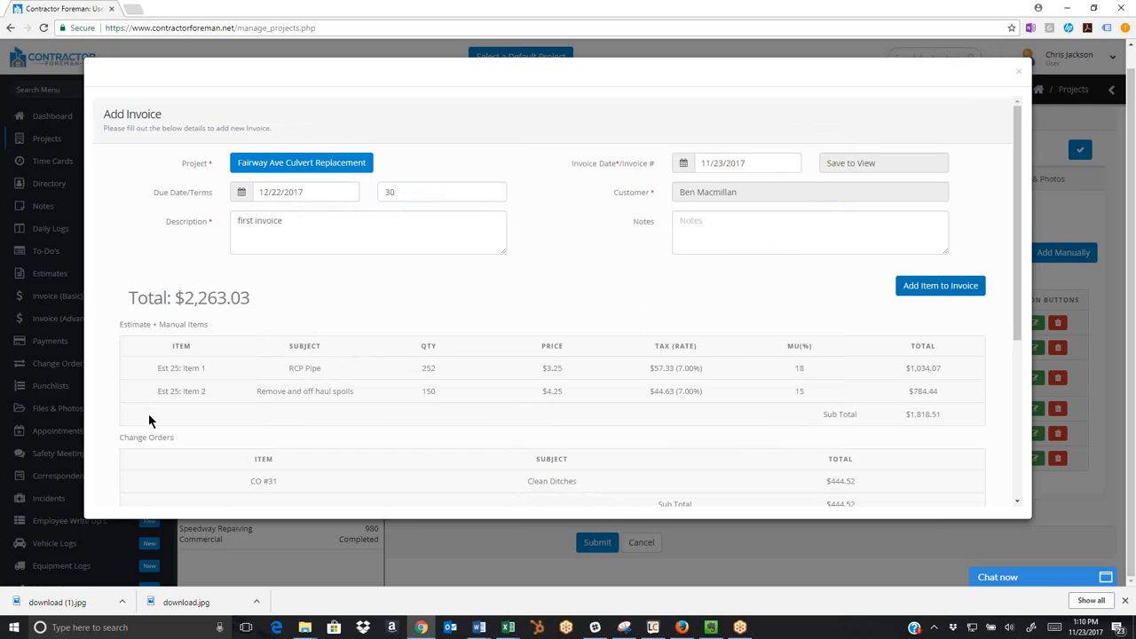
scroll(501, 302, down, 3)
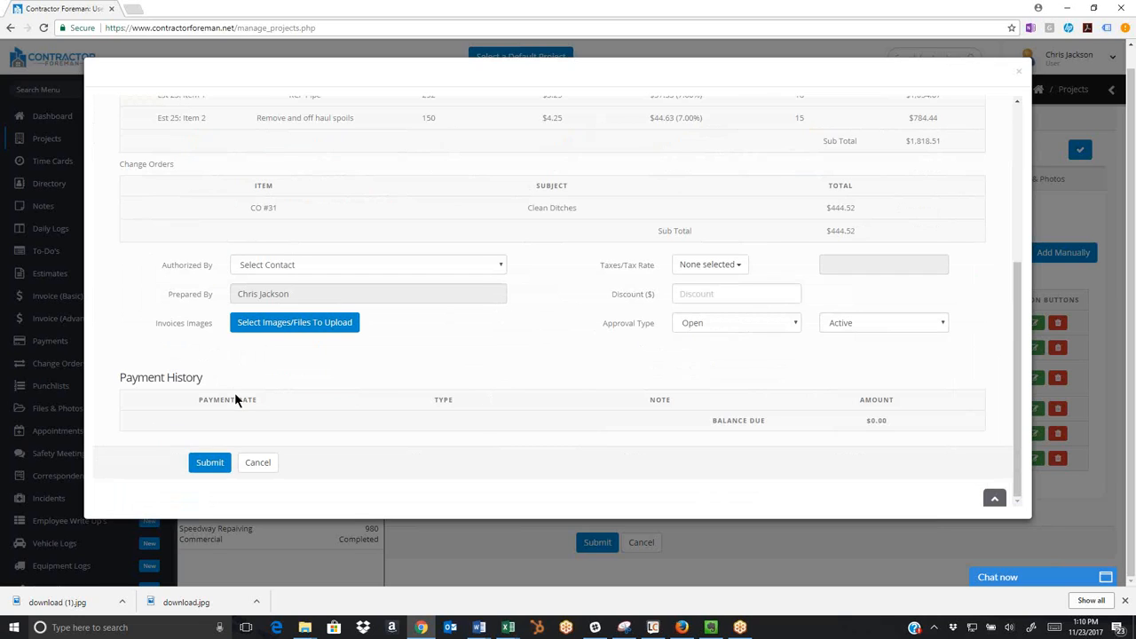
click(209, 461)
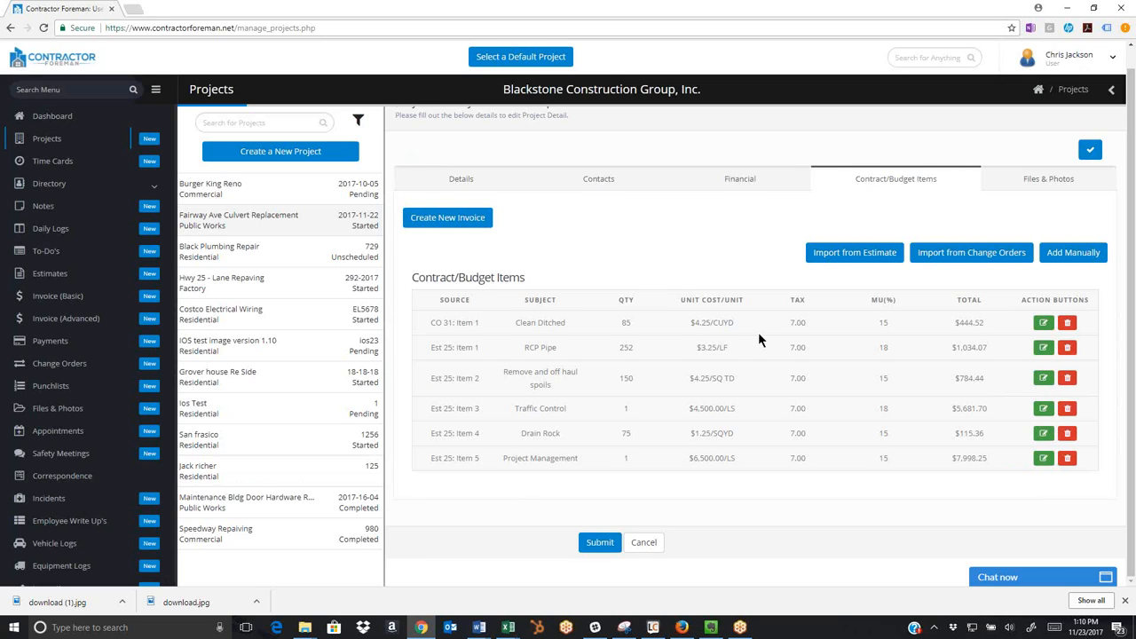
Open the new Fairway Ave Culvert Replacement invoice among the advanced invoices and make it editable.
scroll(758, 332, up, 1)
click(68, 323)
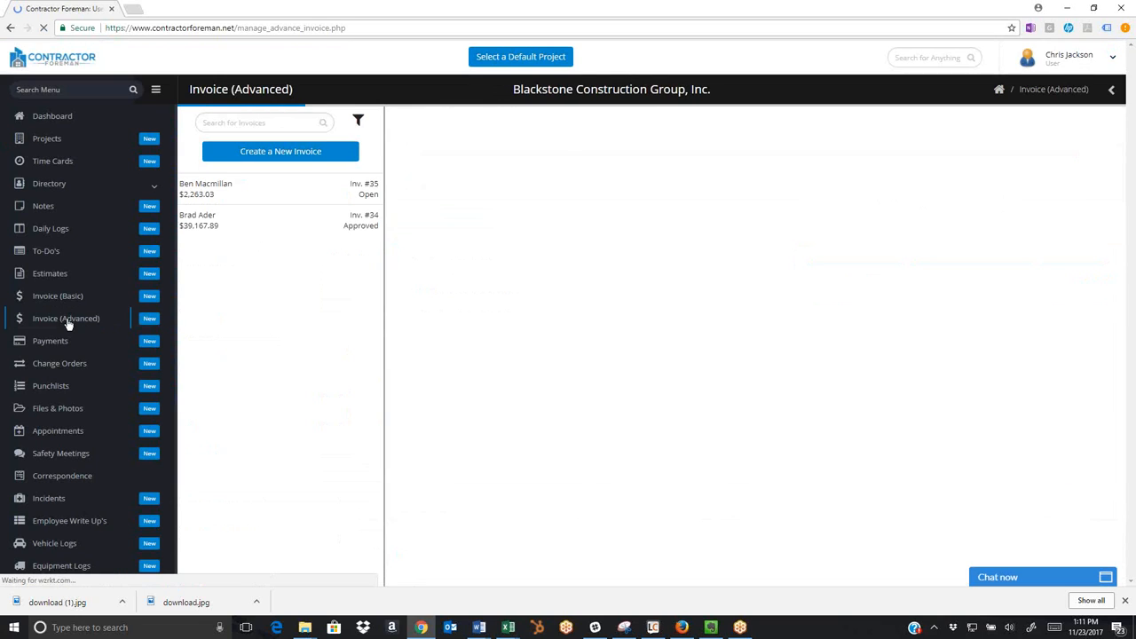
click(262, 187)
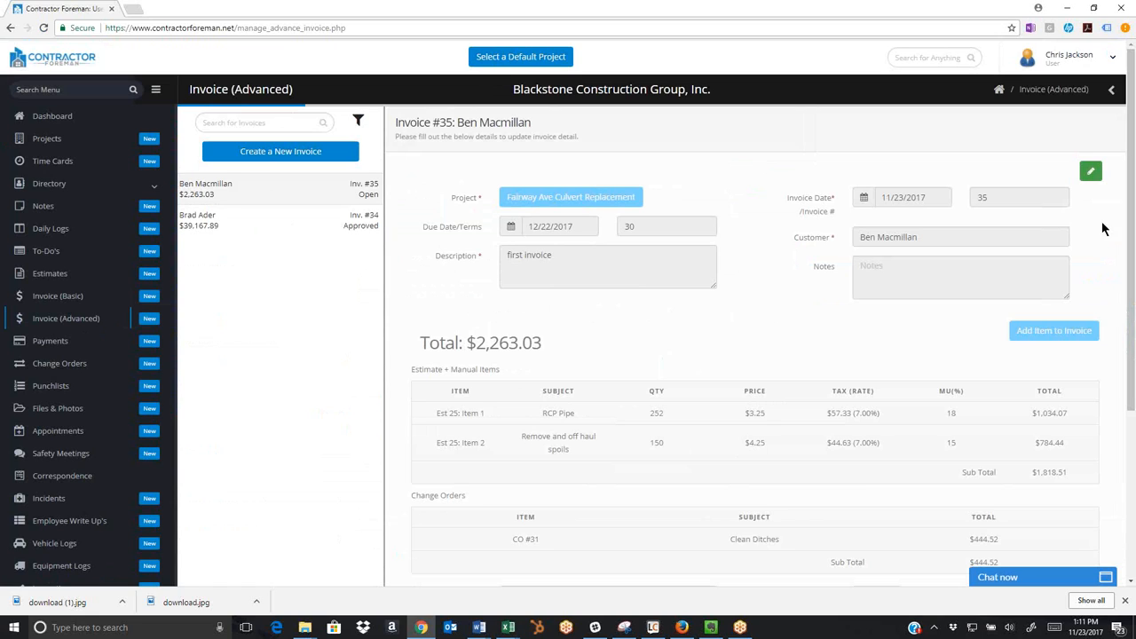
click(1088, 174)
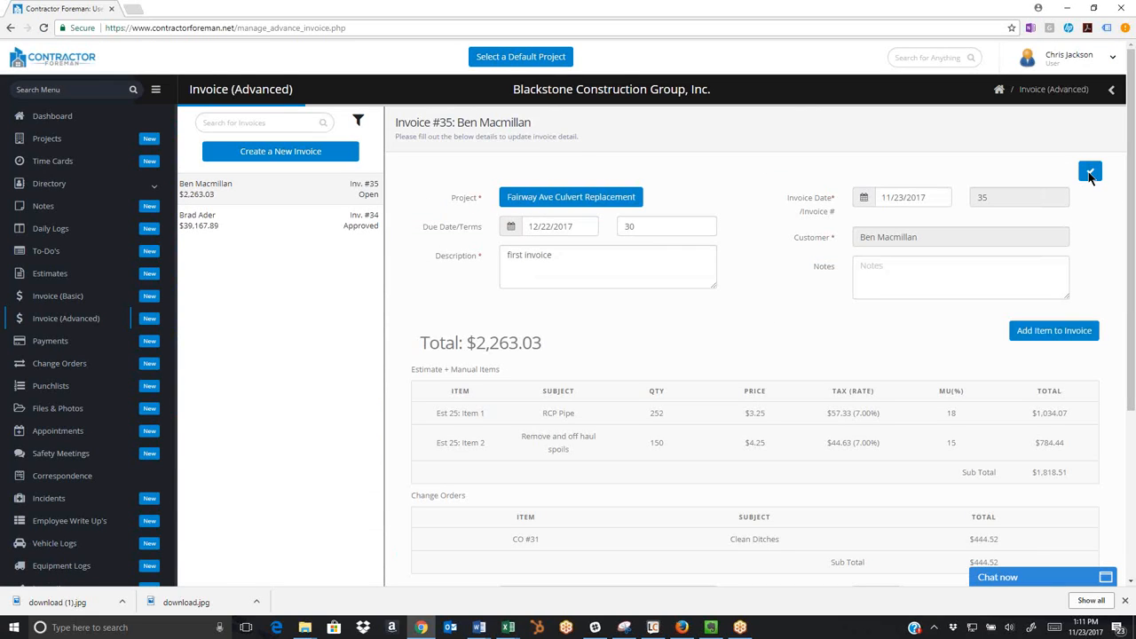
Set the invoice's authorizing contact to its customer and its approval type to Approved, and submit the changes.
scroll(941, 331, down, 3)
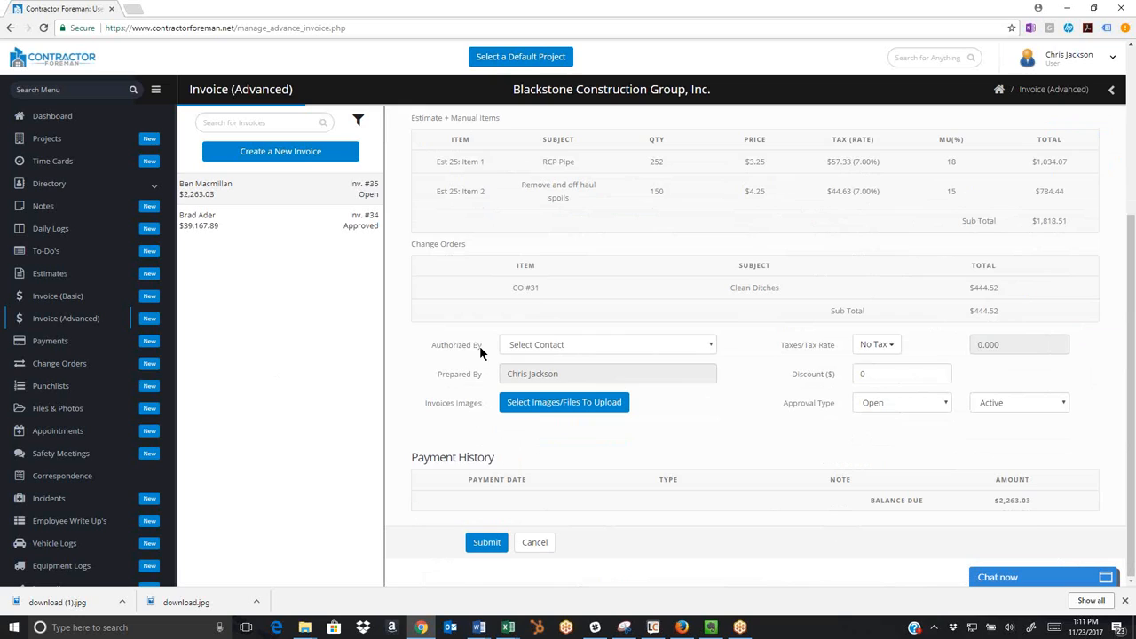
click(549, 345)
click(544, 382)
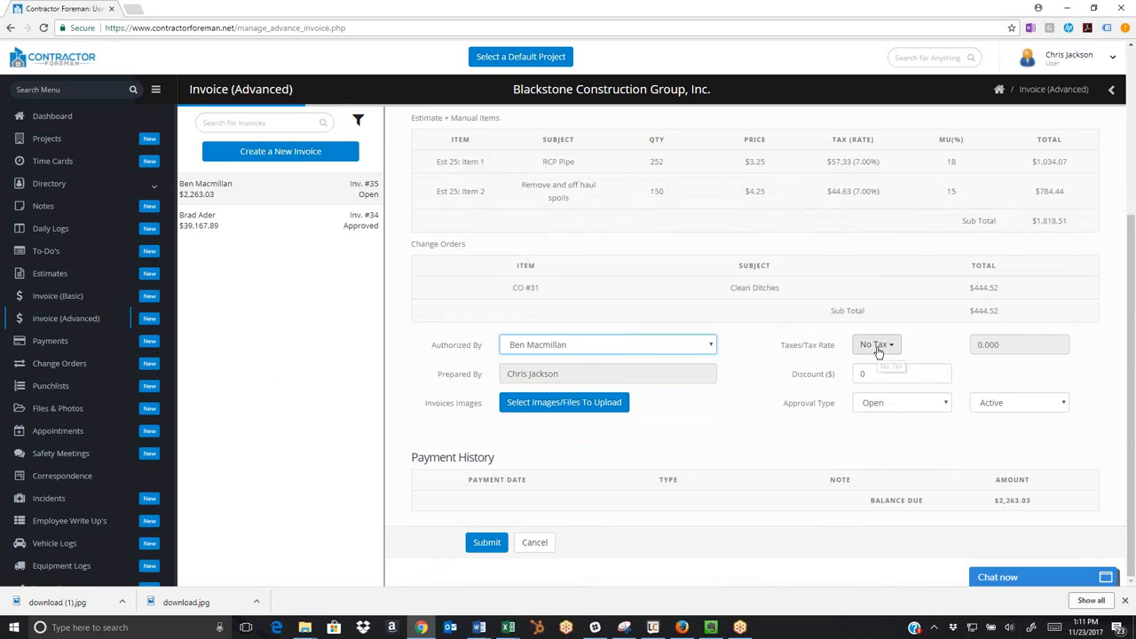
click(863, 372)
drag(862, 373, 830, 380)
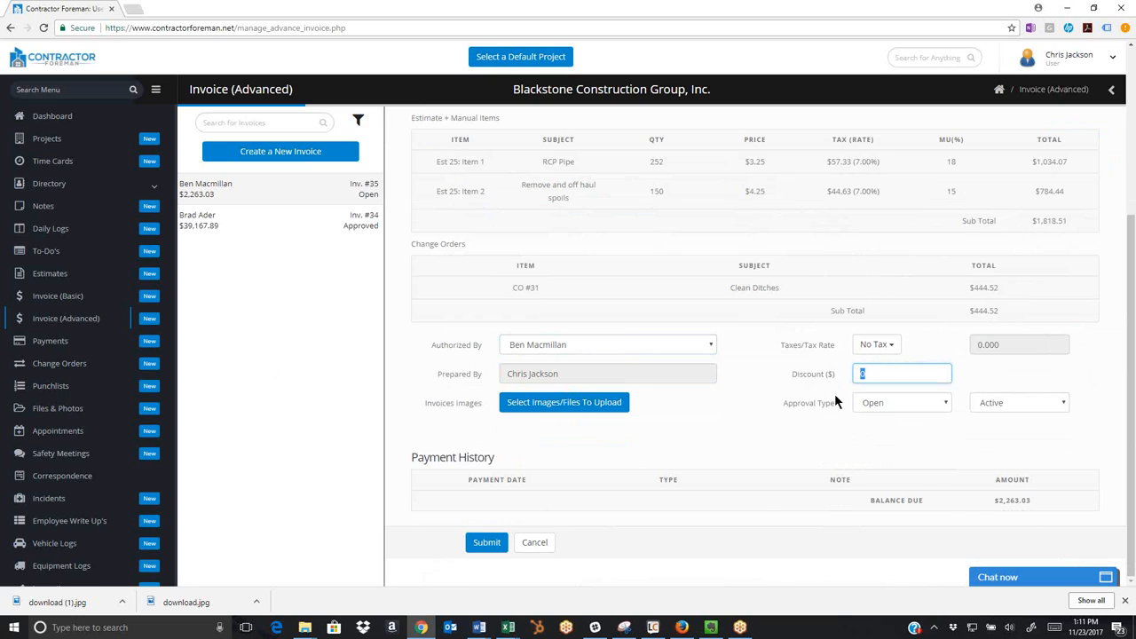
click(887, 402)
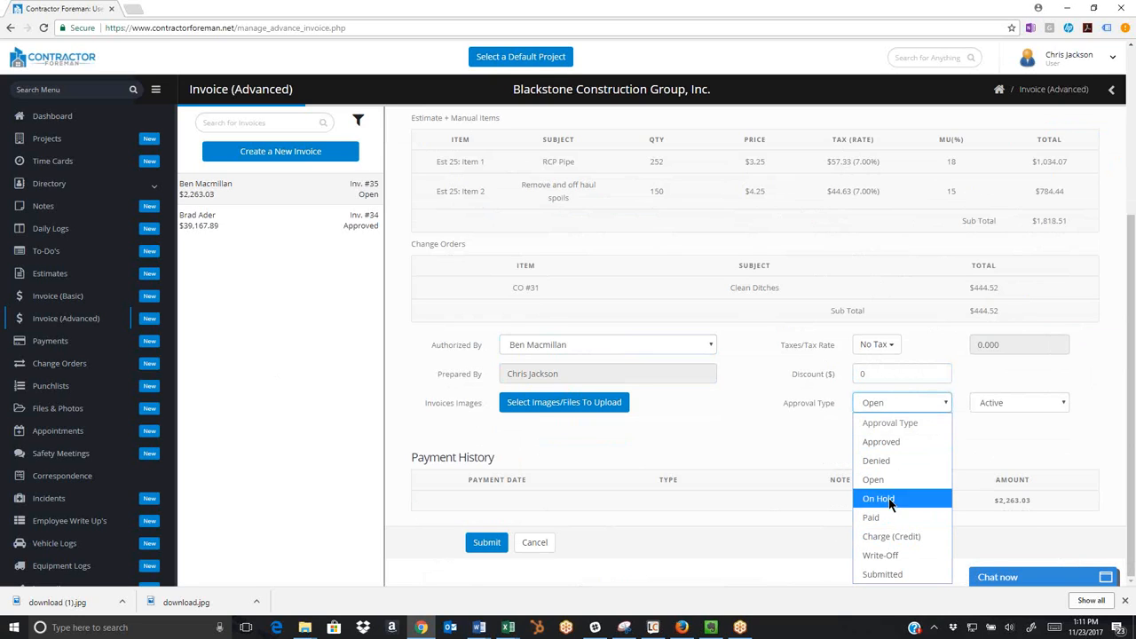
click(881, 442)
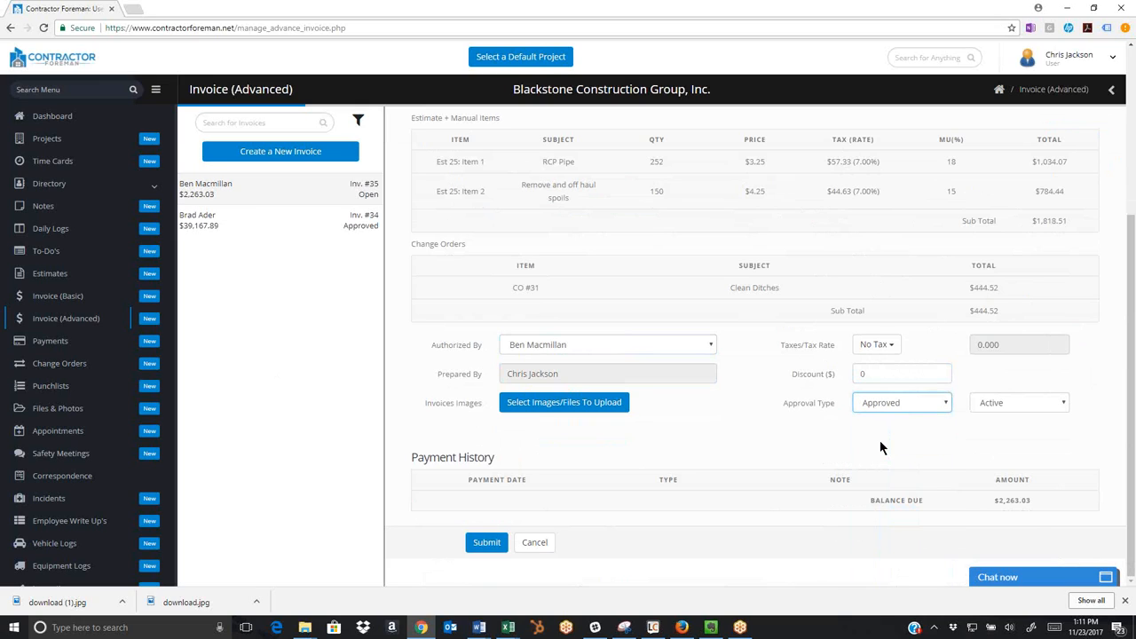
click(484, 542)
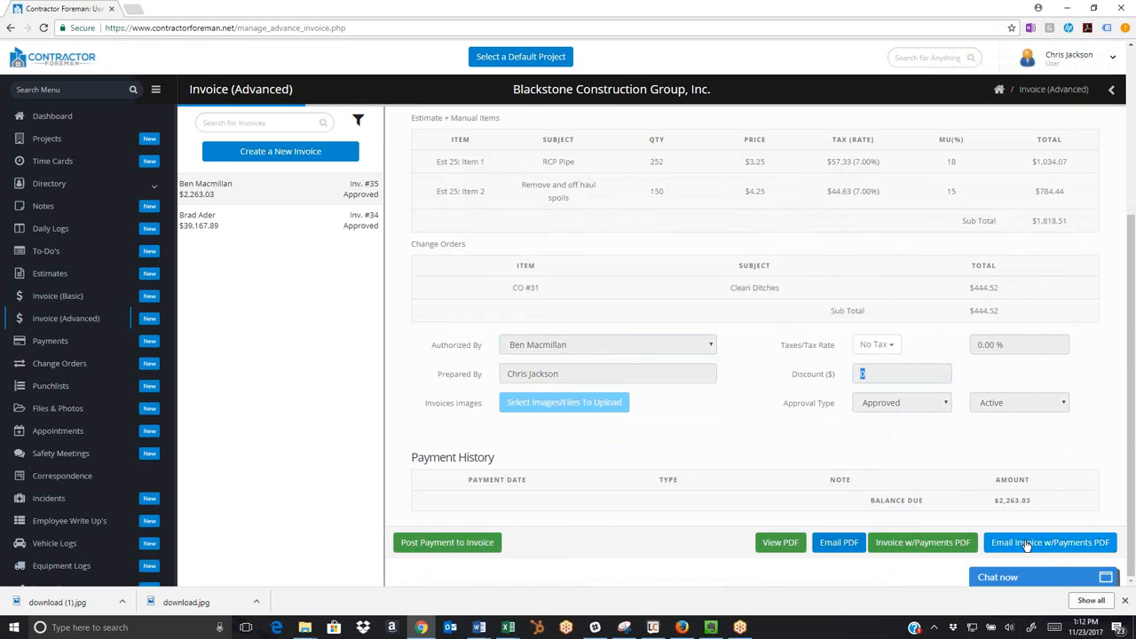
View the Costco Electrical Wiring invoice and return to the Fairway Ave Culvert Replacement invoice.
click(255, 246)
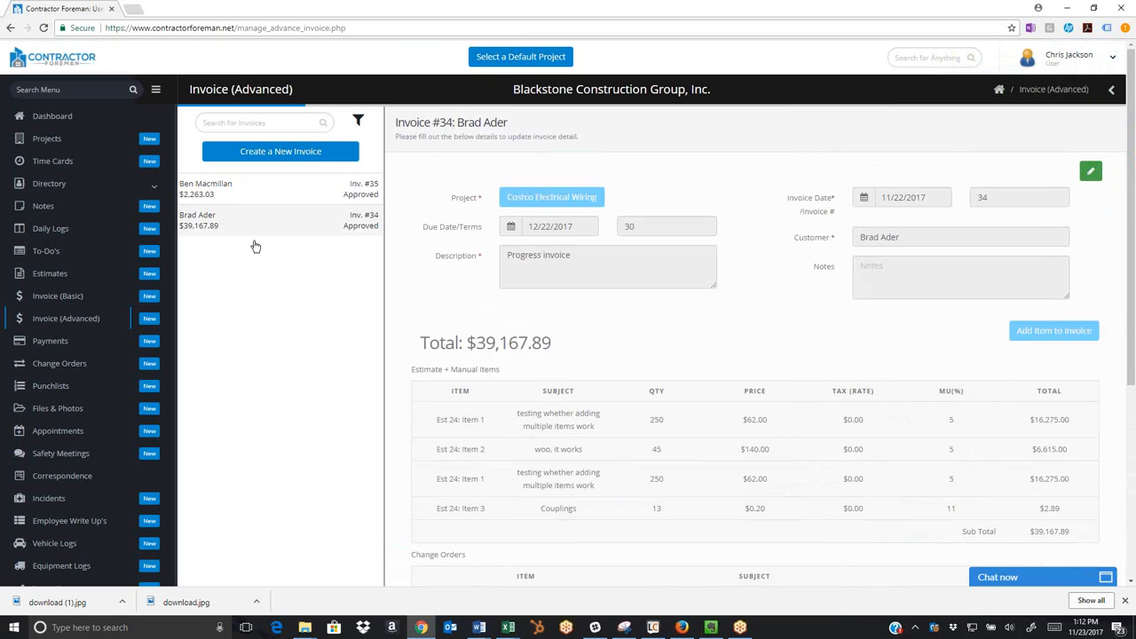
click(236, 193)
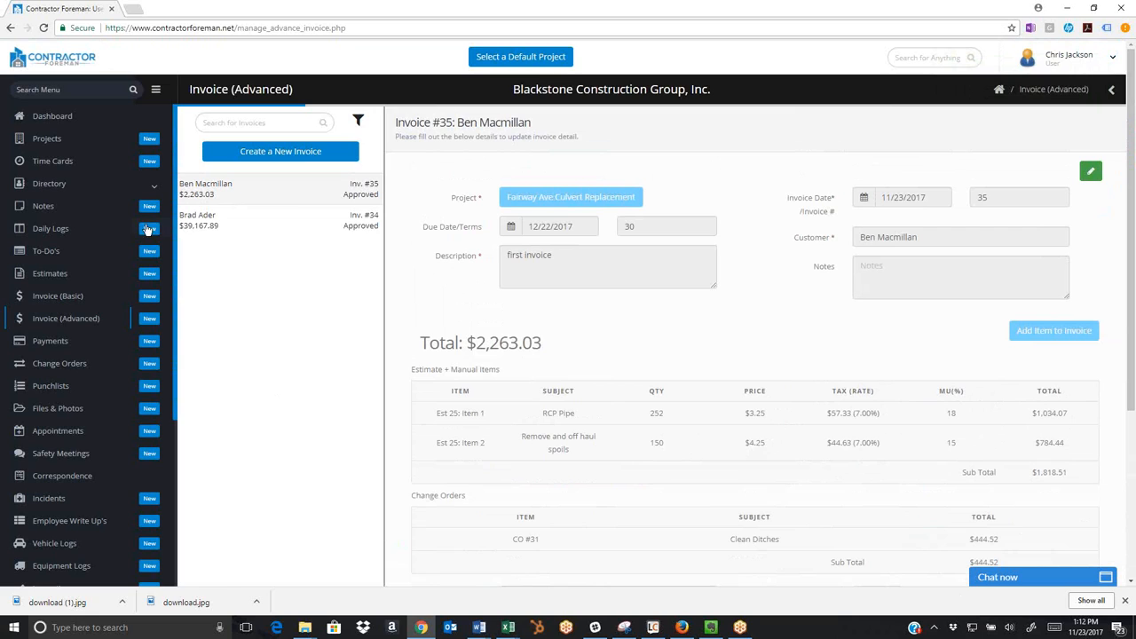
Go to the role settings and open the Office Support role for editing.
scroll(124, 231, down, 3)
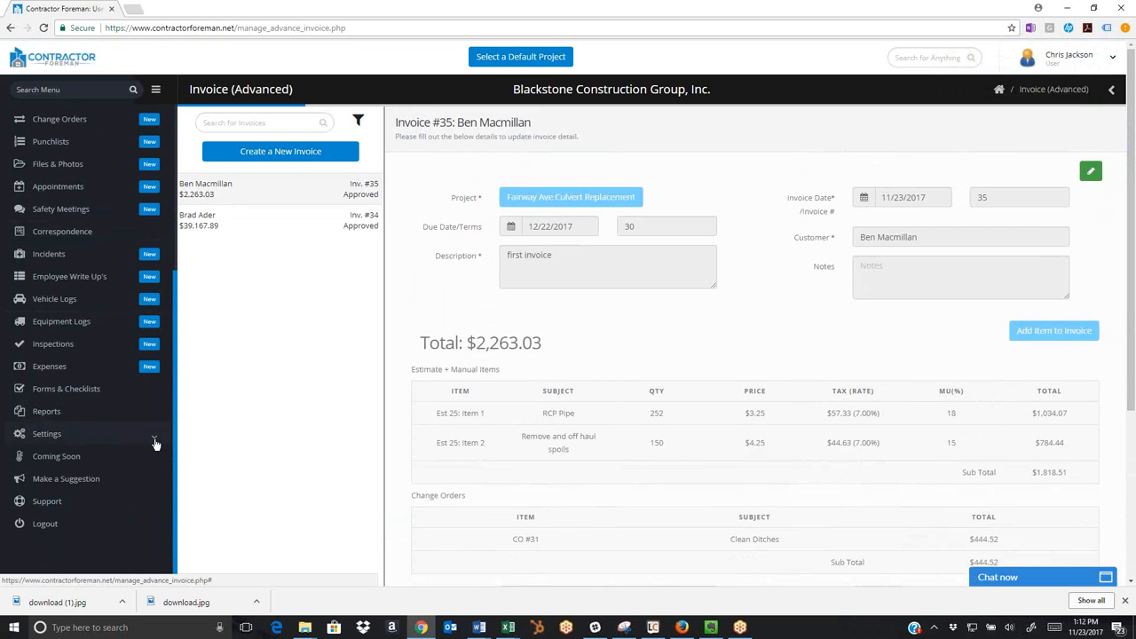
click(154, 441)
scroll(140, 433, down, 2)
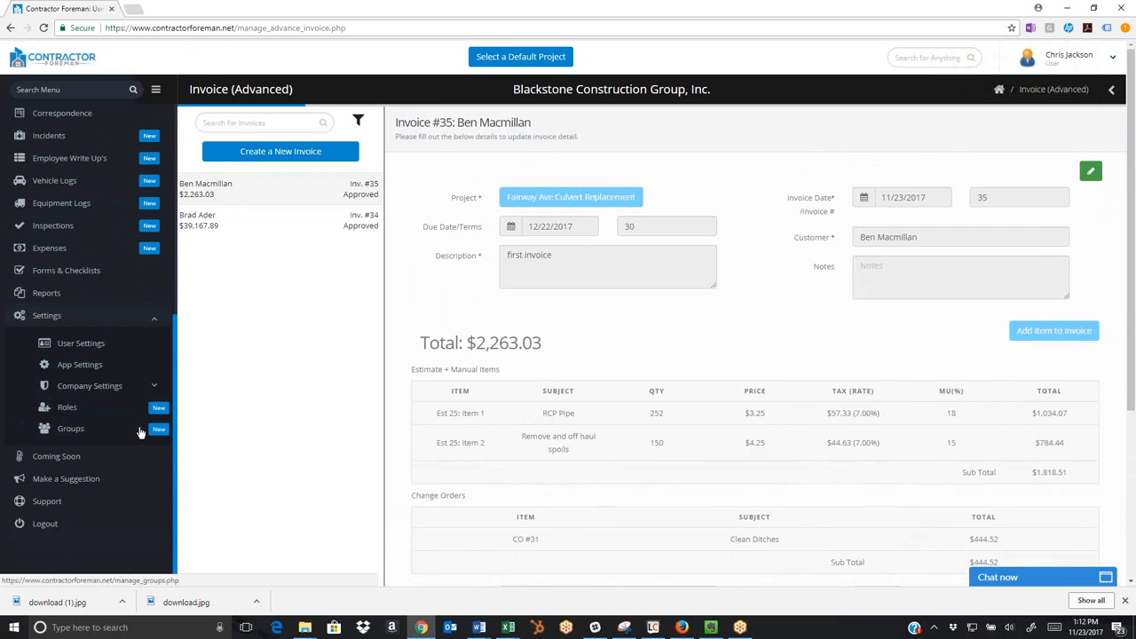
click(62, 409)
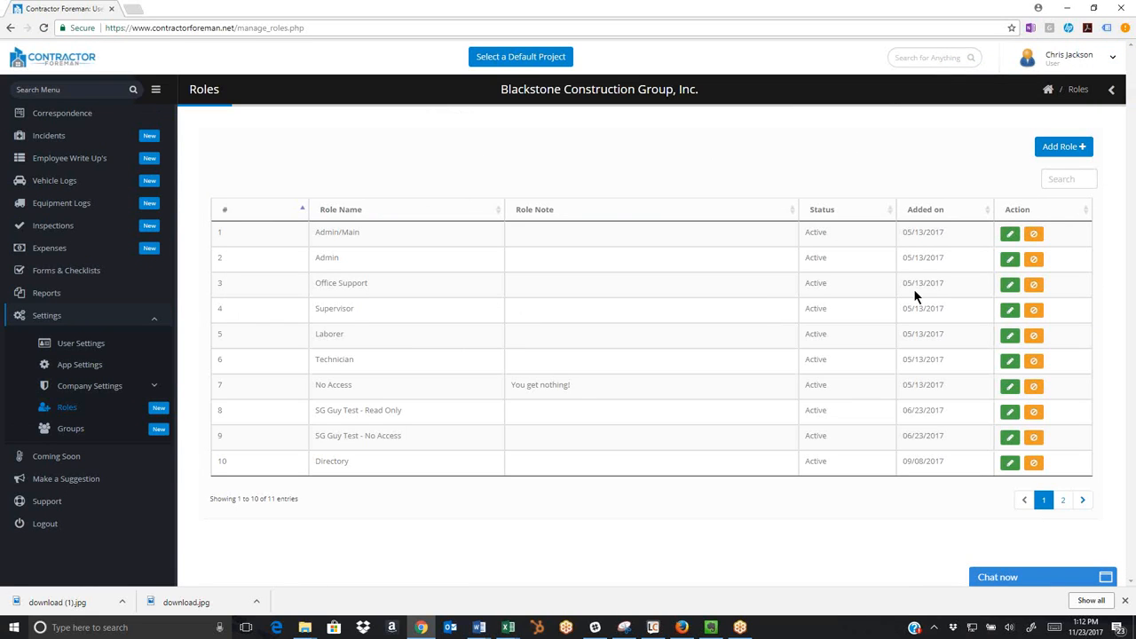
click(1010, 284)
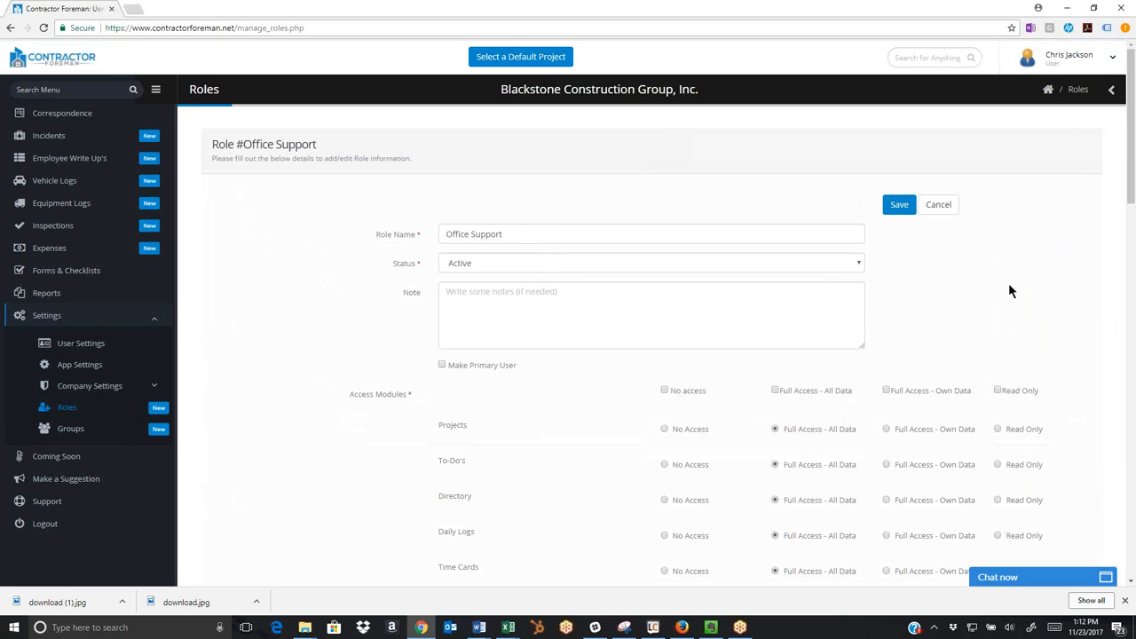
Review the Office Support role's access levels, from Project Balance Remaining and the other project finance modules up to Customer Access Code.
scroll(1006, 310, down, 15)
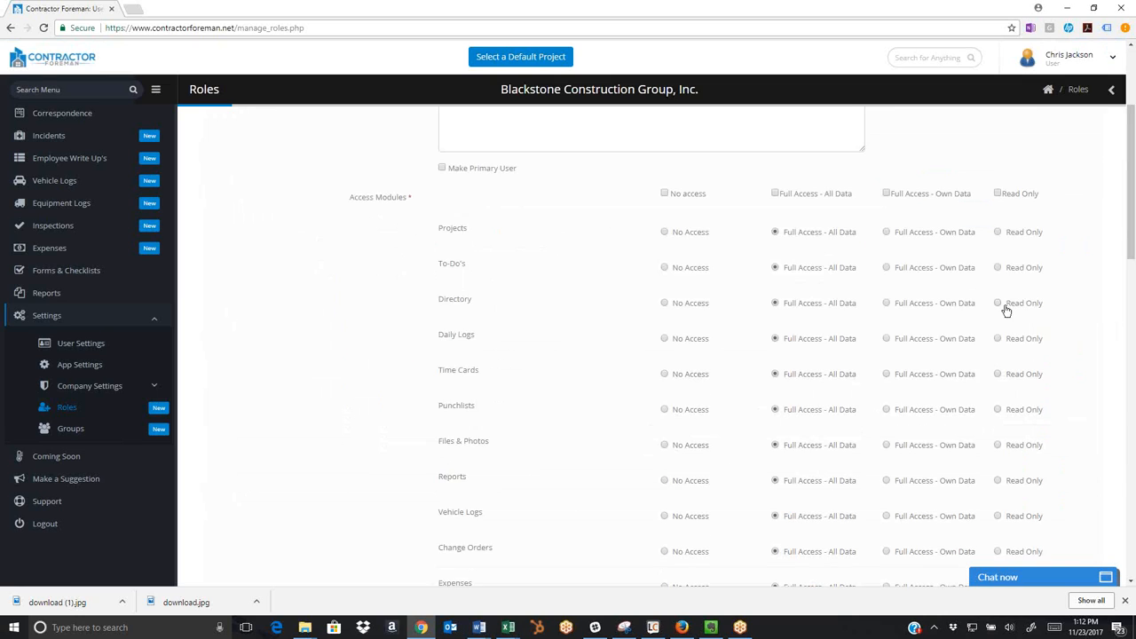
scroll(1006, 311, down, 2)
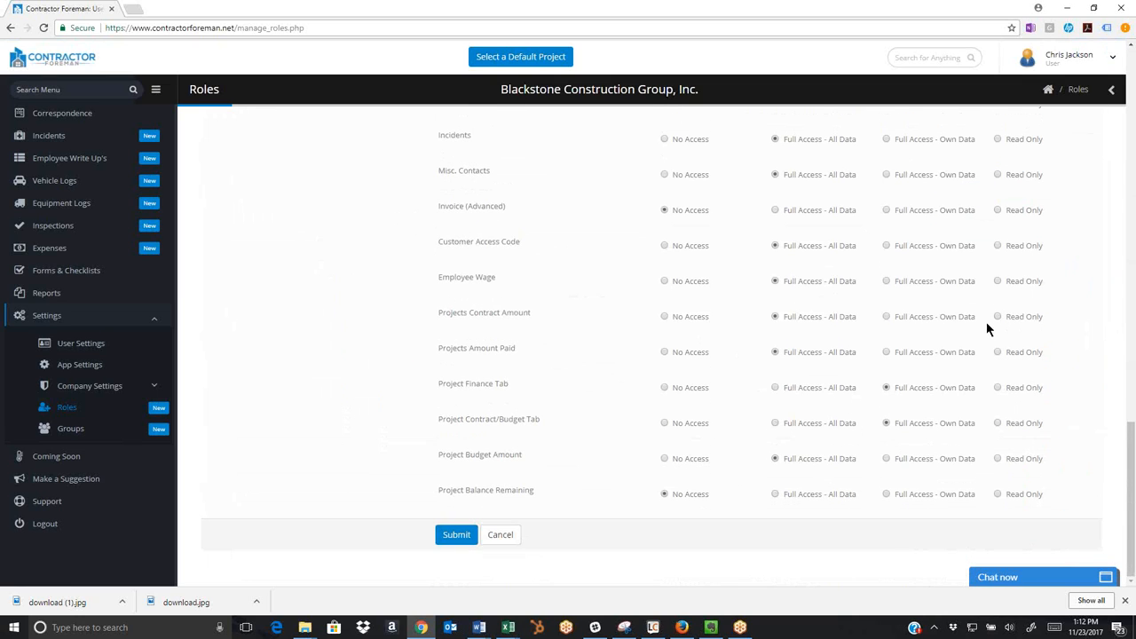
drag(531, 490, 512, 454)
drag(469, 418, 529, 418)
drag(464, 384, 510, 387)
drag(466, 348, 513, 348)
drag(465, 312, 523, 312)
drag(449, 277, 495, 279)
drag(495, 278, 497, 277)
drag(447, 241, 520, 243)
click(535, 239)
Look at the default project selection and close it without choosing a project.
click(47, 320)
scroll(47, 321, up, 3)
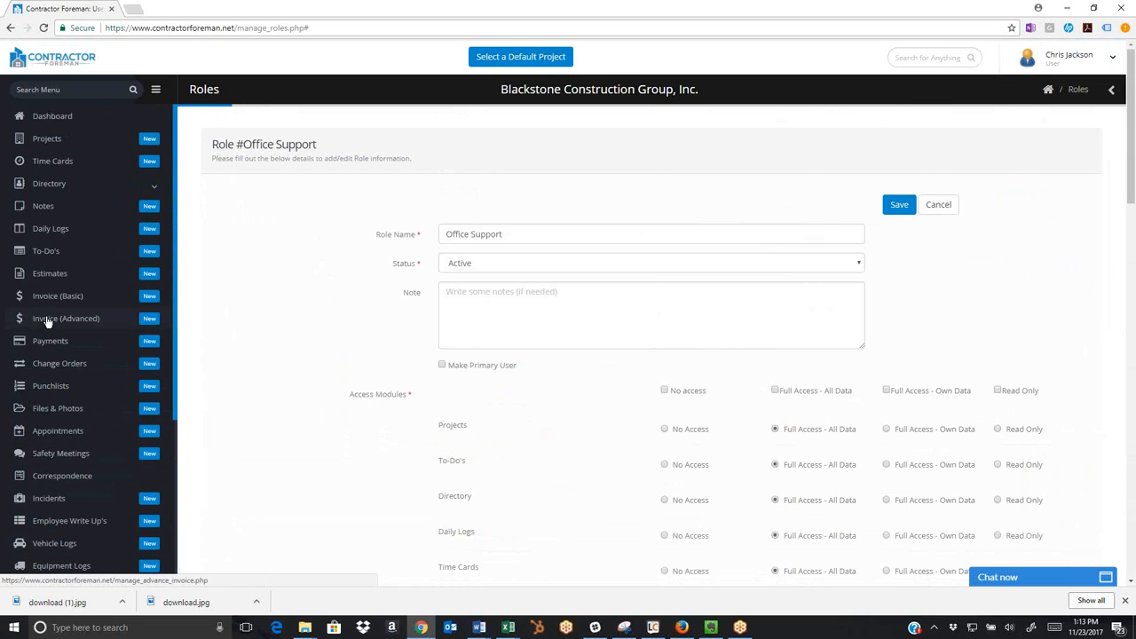
click(525, 59)
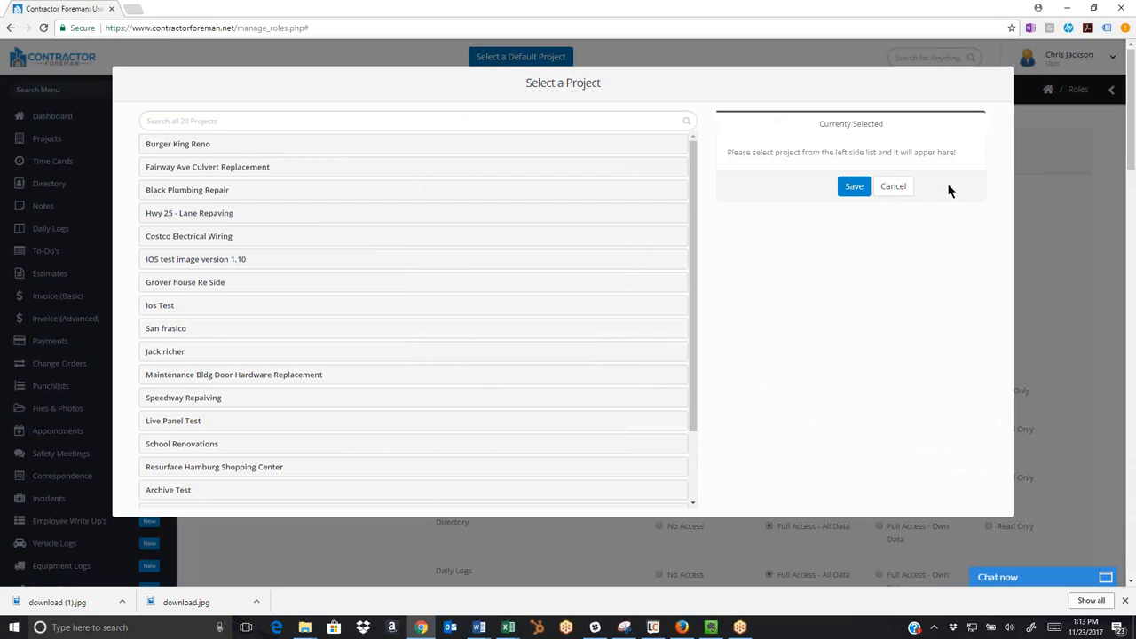
click(915, 189)
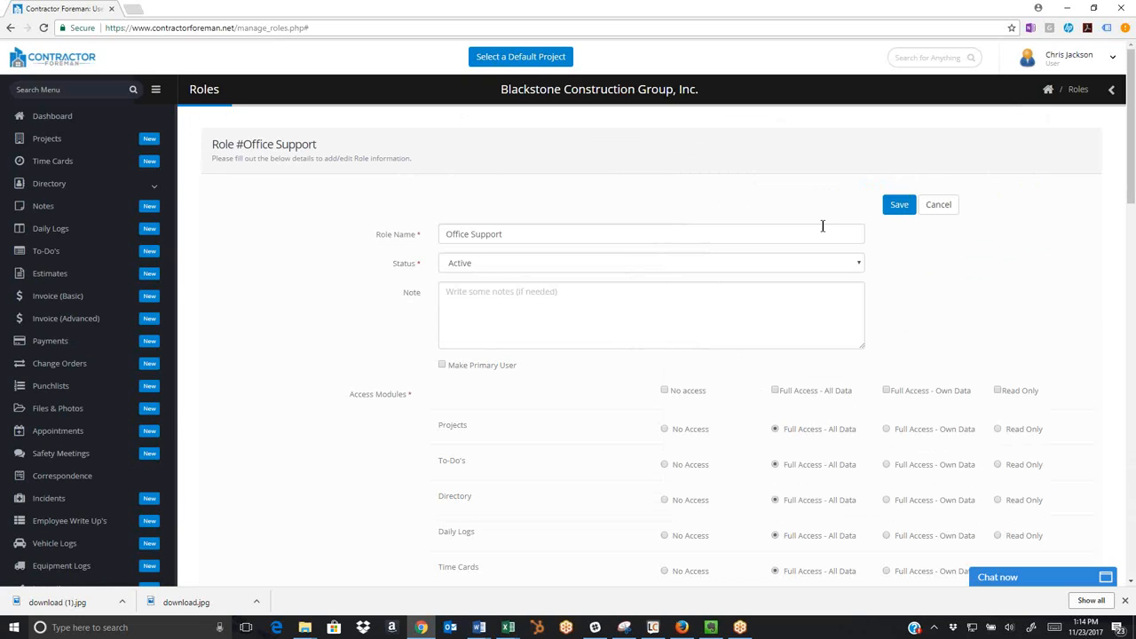
Open the Fairway Ave Culvert Replacement change order for Clean Ditches and look over its details and items.
click(59, 370)
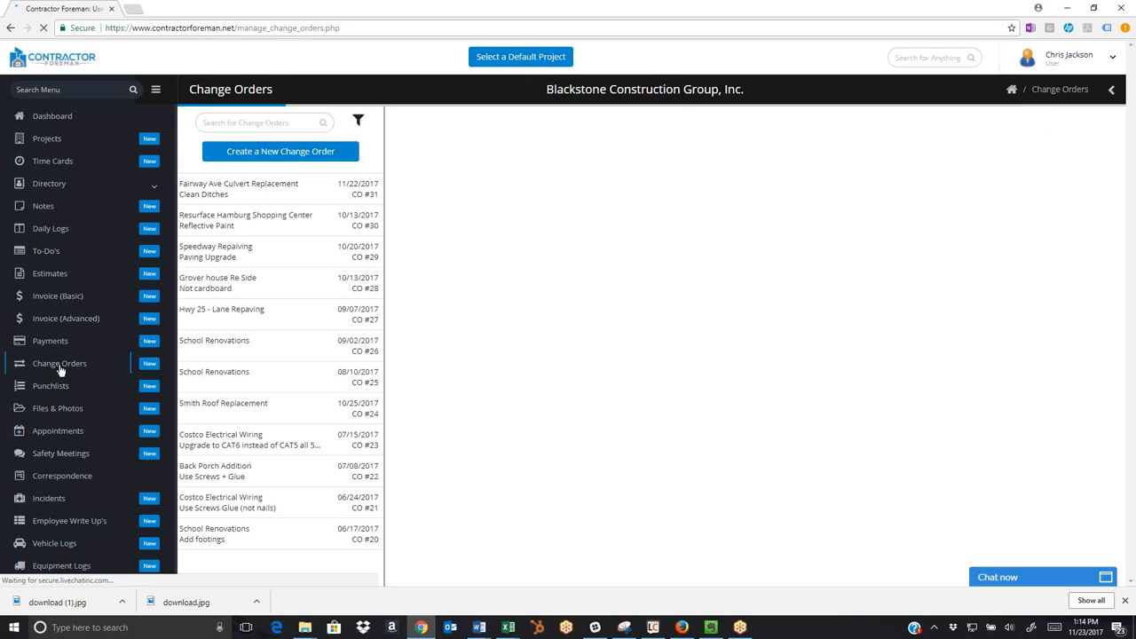
click(264, 183)
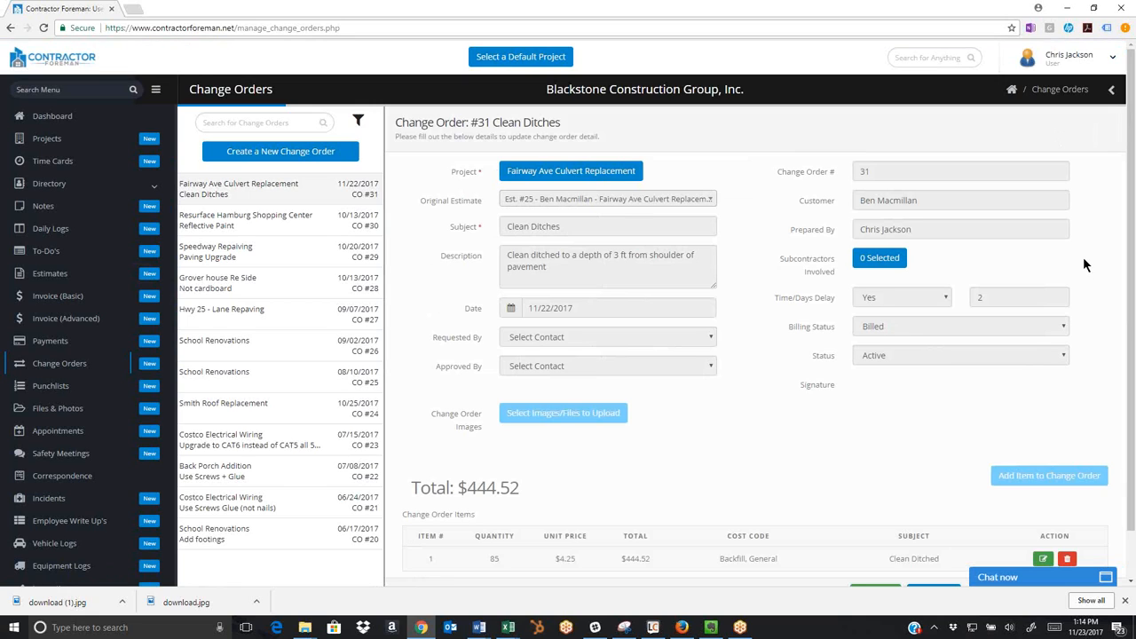
scroll(1082, 263, down, 1)
scroll(1083, 263, up, 1)
Open the Fairway Ave Culvert Replacement project for editing, check its contract and budget amounts, and submit the project details.
click(53, 143)
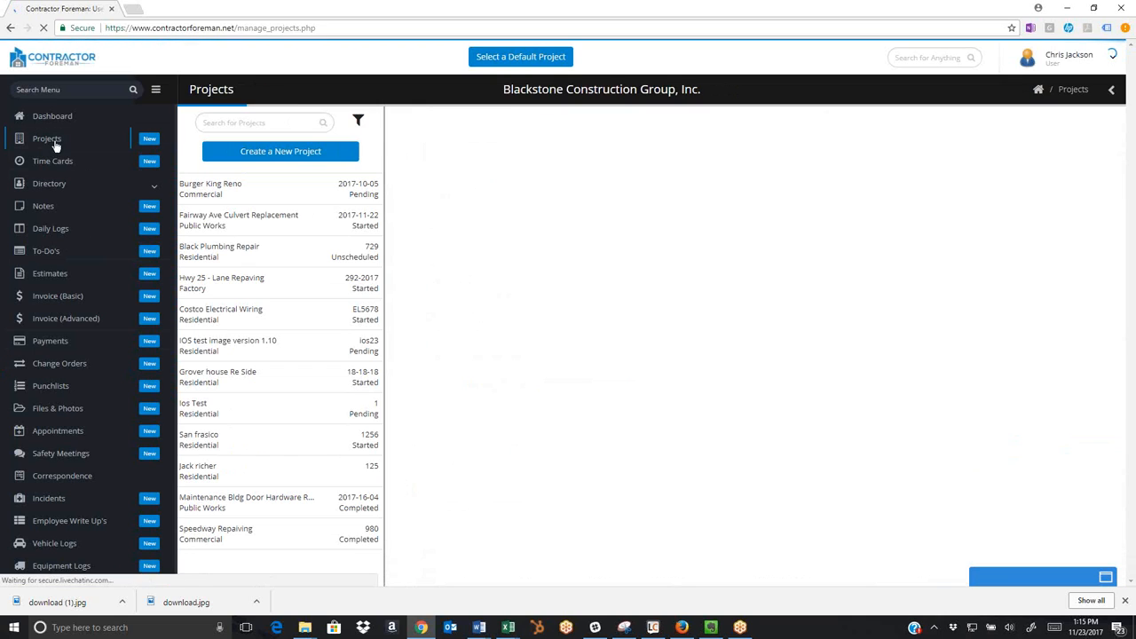
click(250, 219)
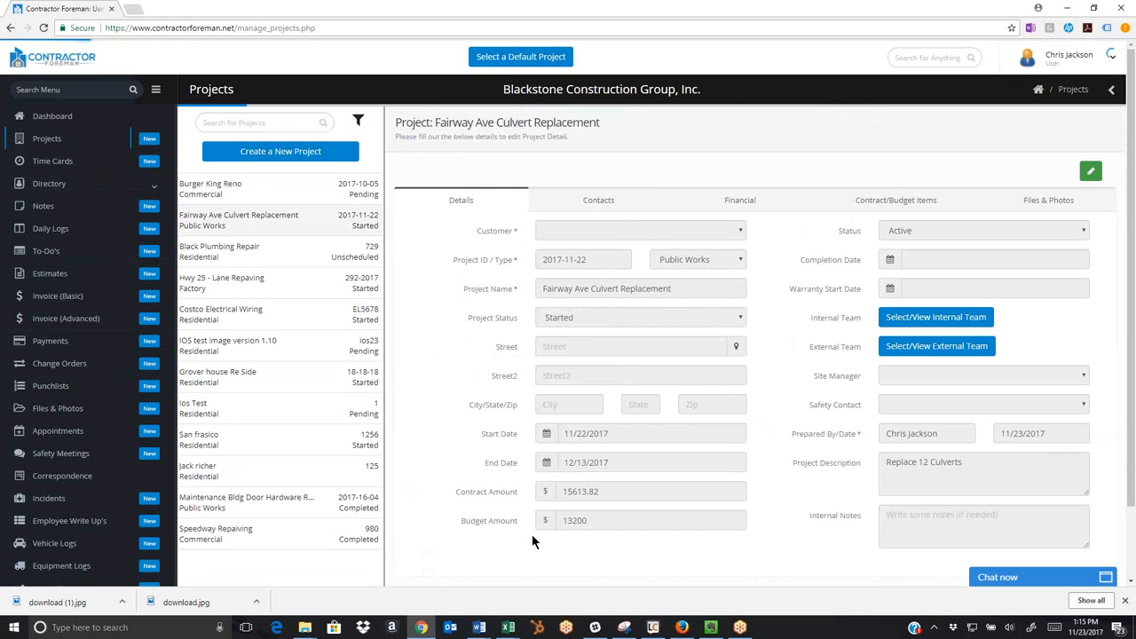
click(1091, 172)
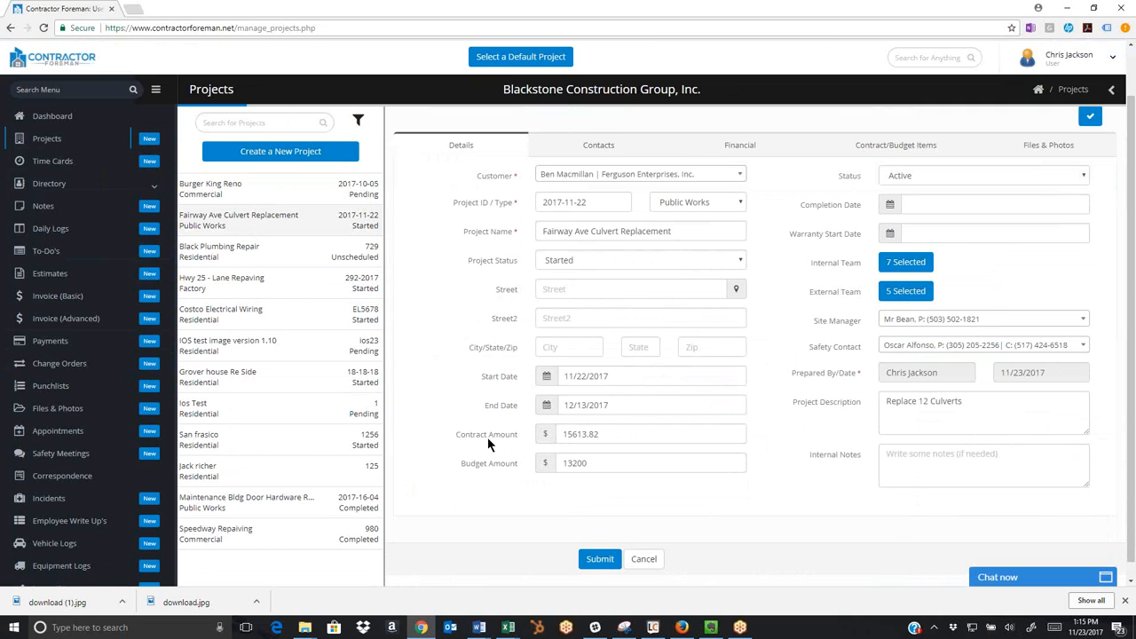
double_click(592, 463)
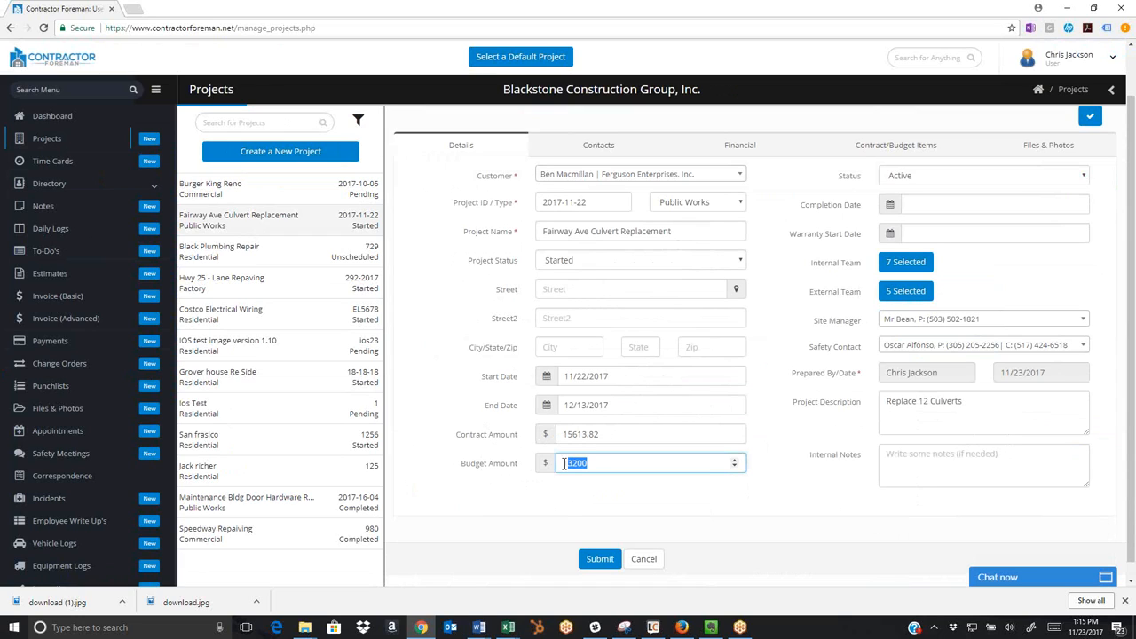
key(shift+Tab)
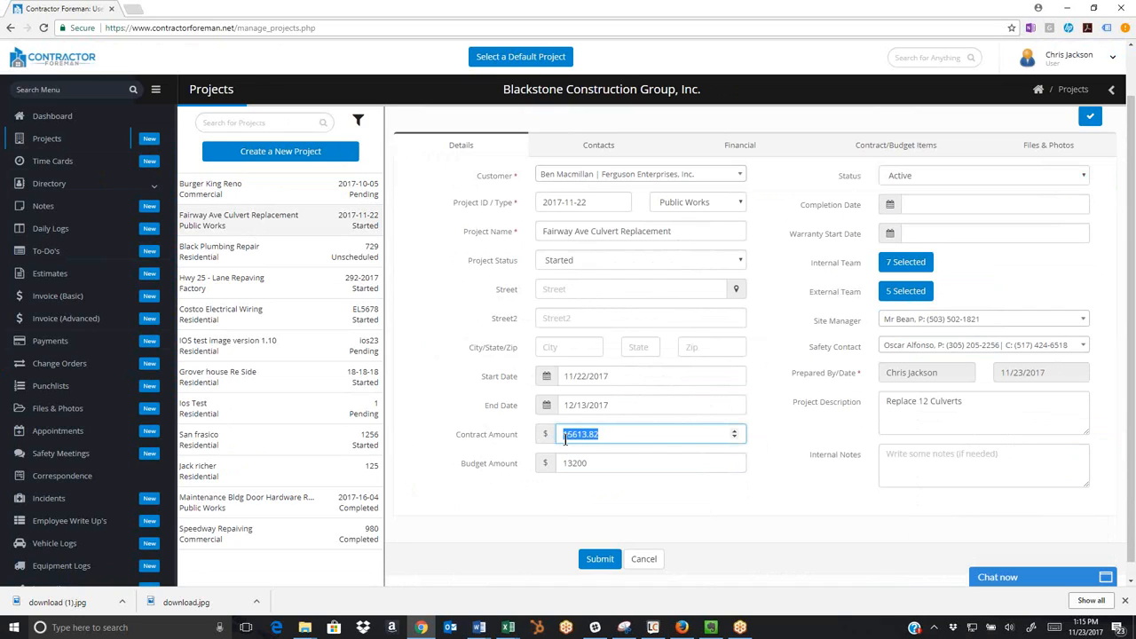
click(595, 462)
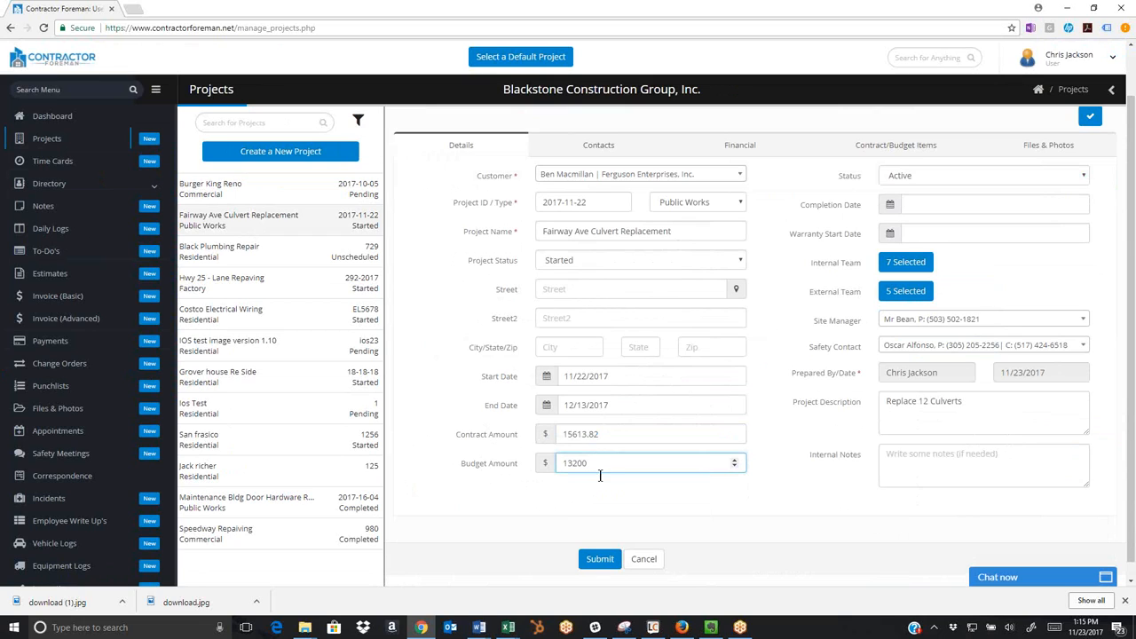
click(600, 560)
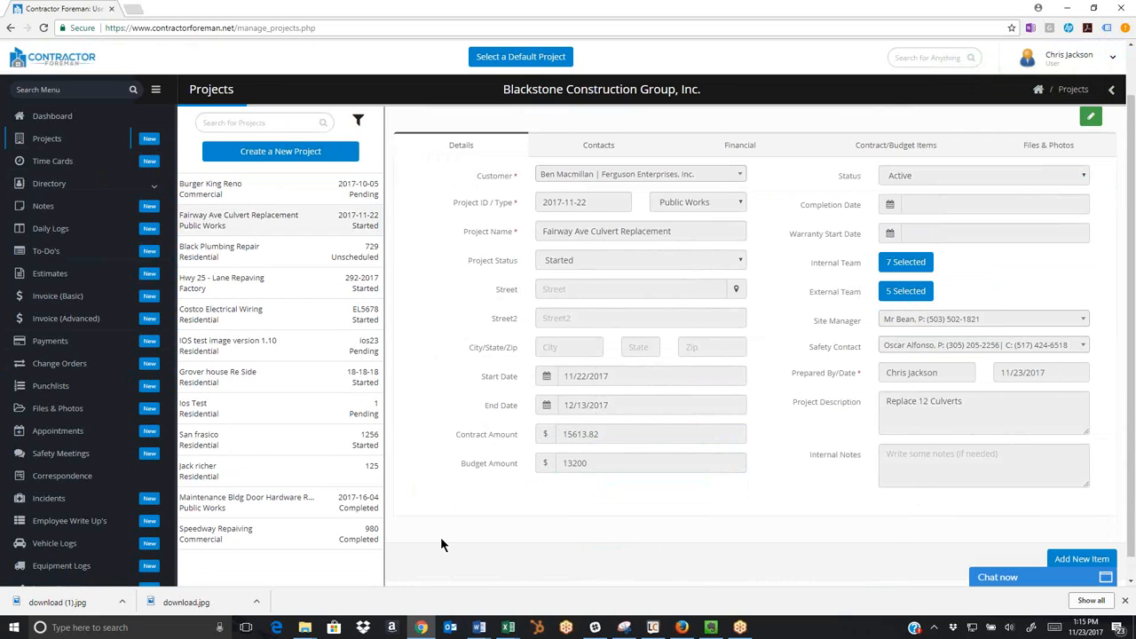
Revisit the Clean Ditches change order, and view the basic invoice described as Test item total and a blank new invoice form.
click(56, 365)
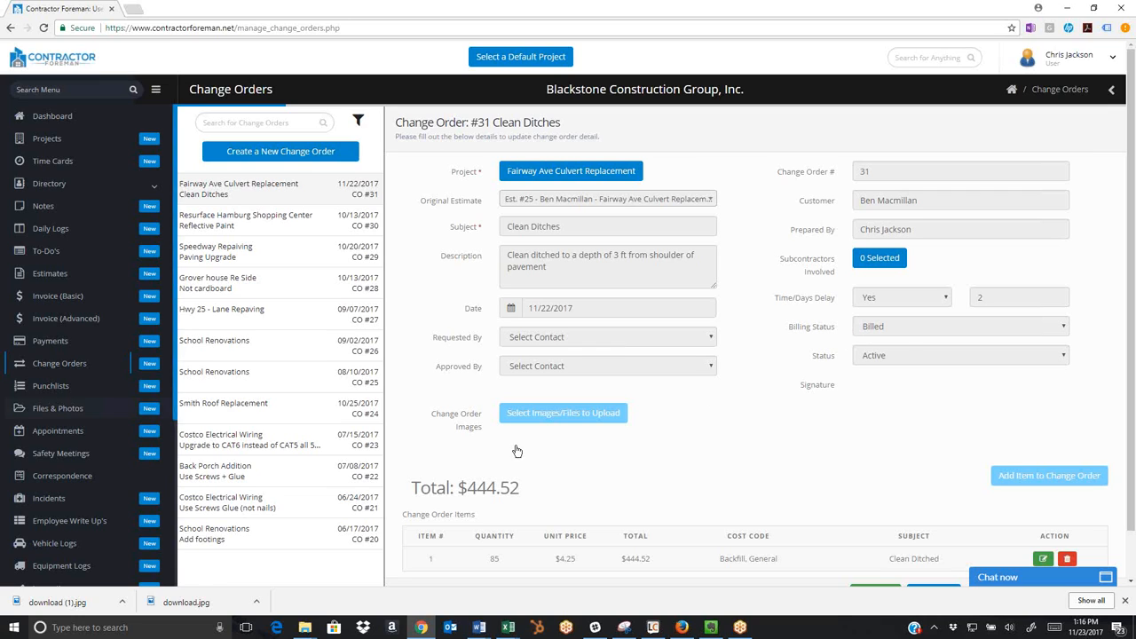
click(50, 298)
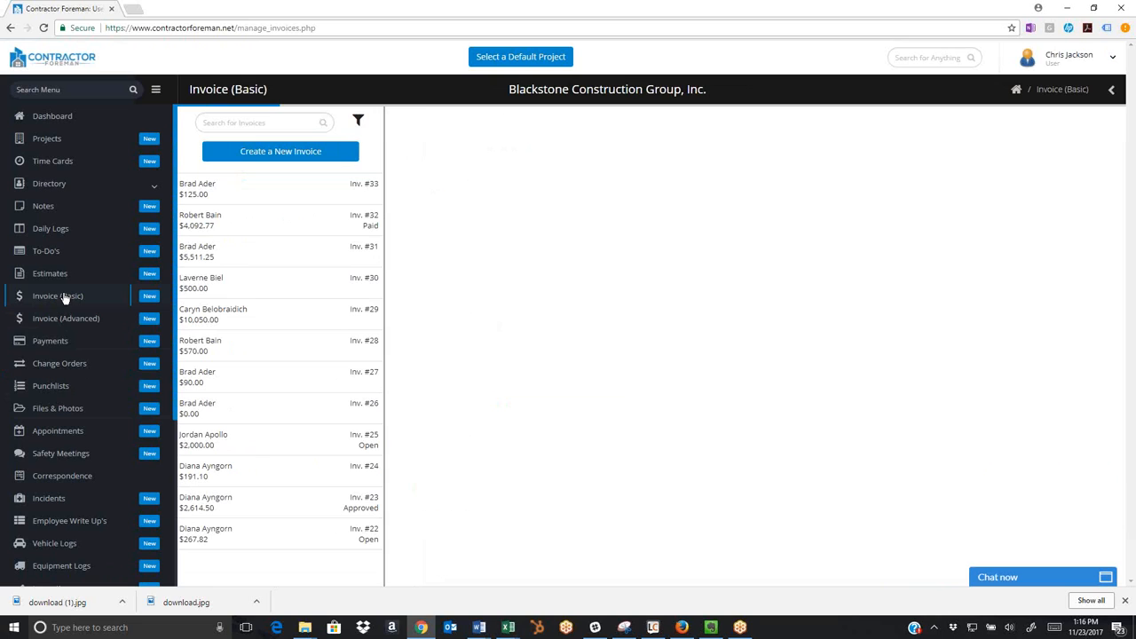
click(261, 315)
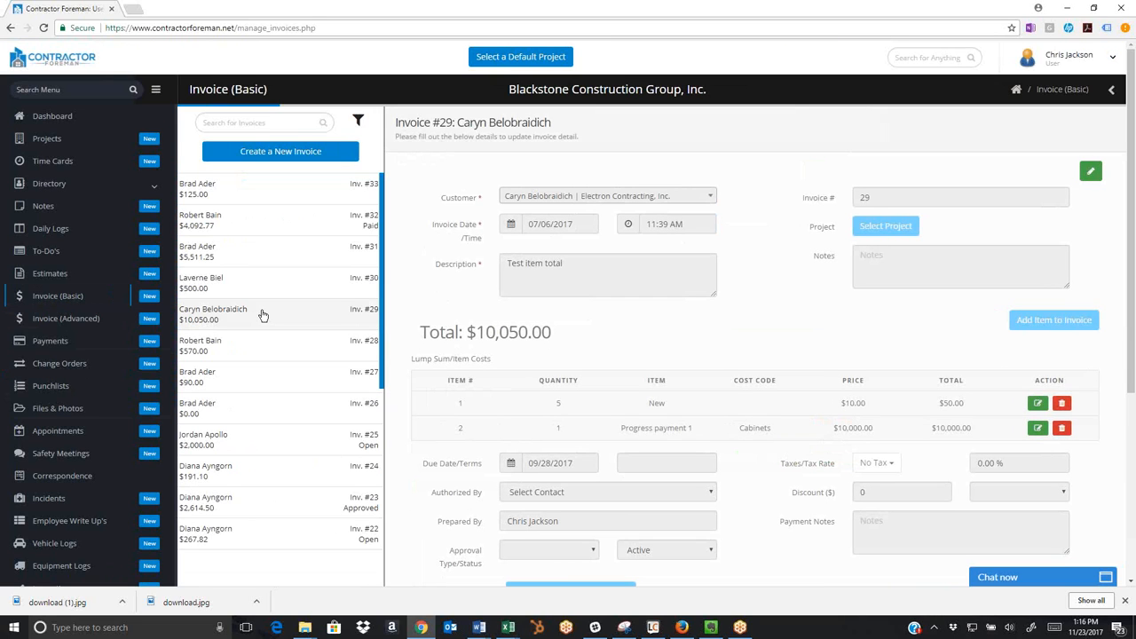
click(265, 153)
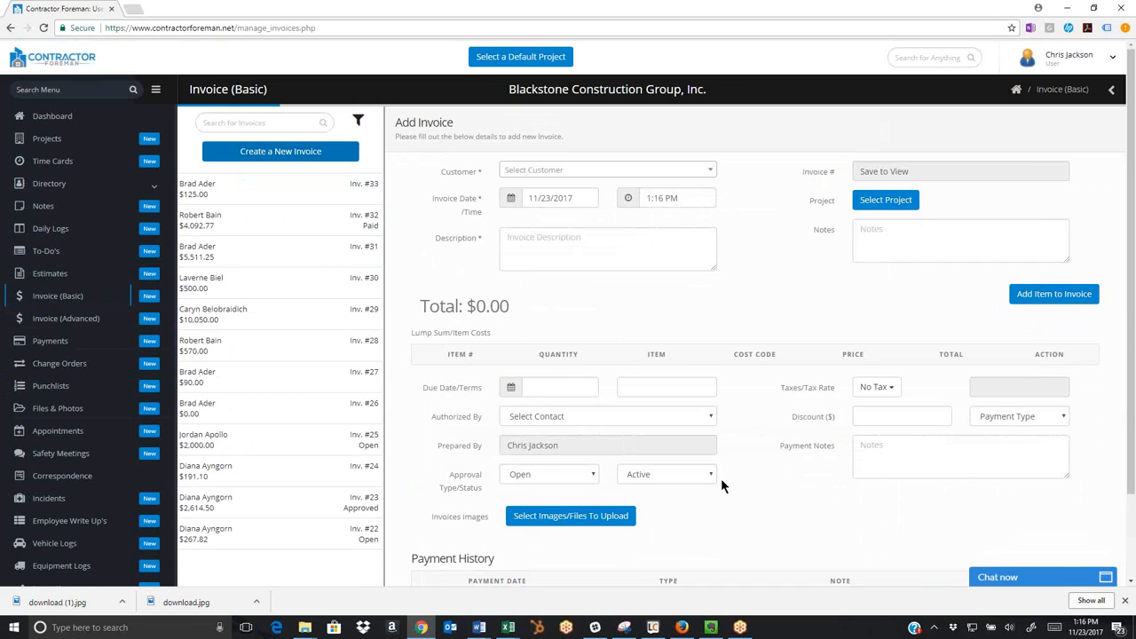
Review the Fairway Ave Culvert Replacement project's financial summary, including its revised contract amount and remaining balance.
click(55, 144)
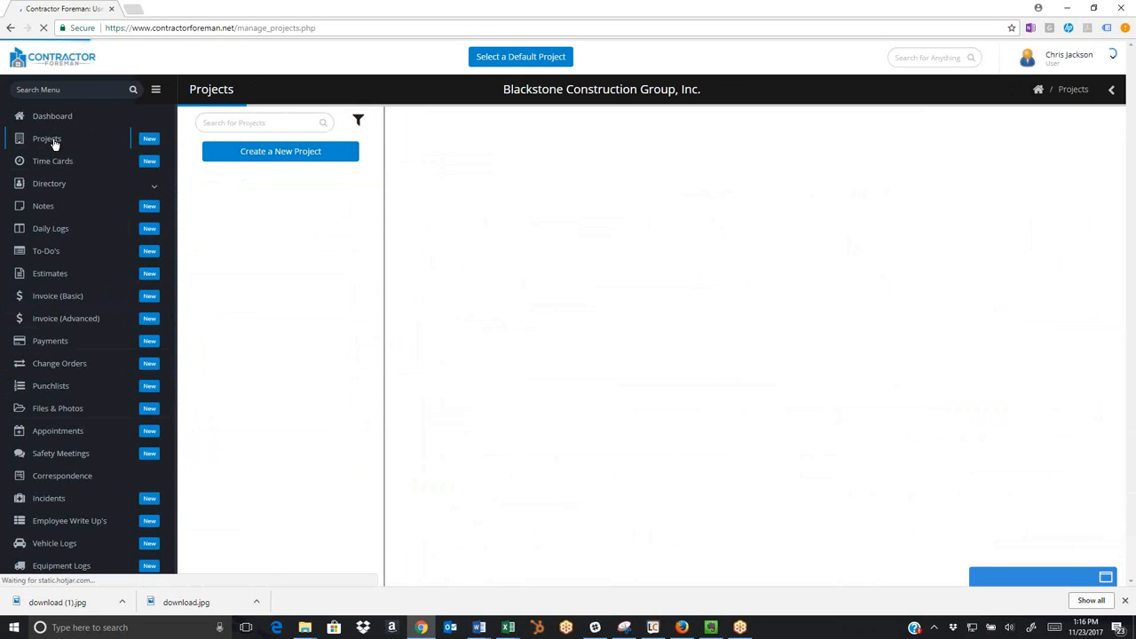
click(259, 222)
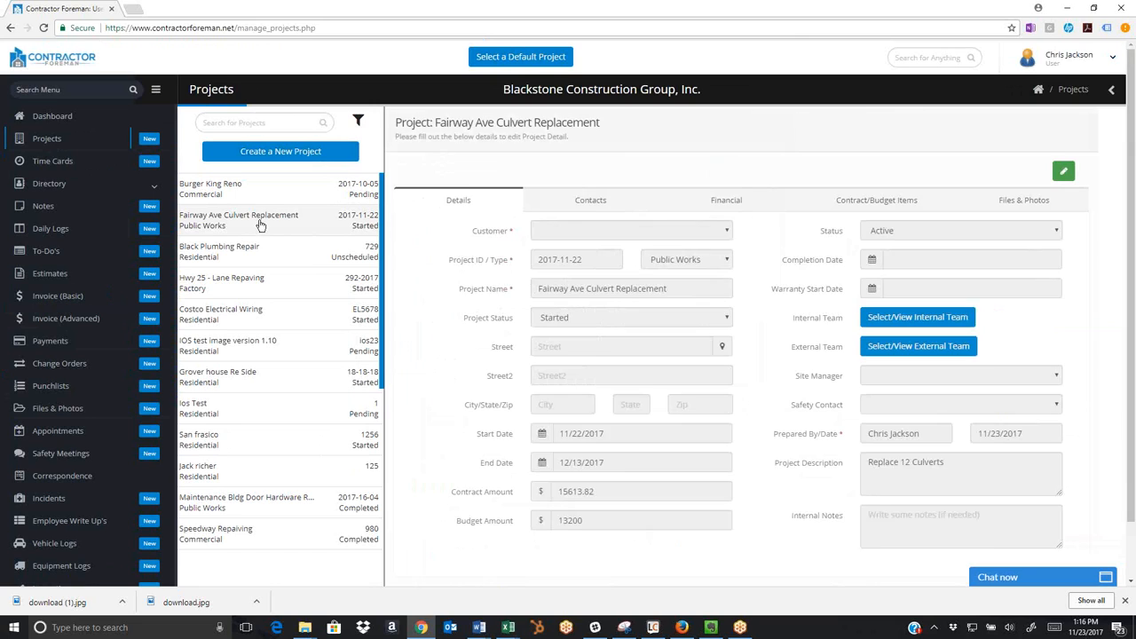
click(741, 204)
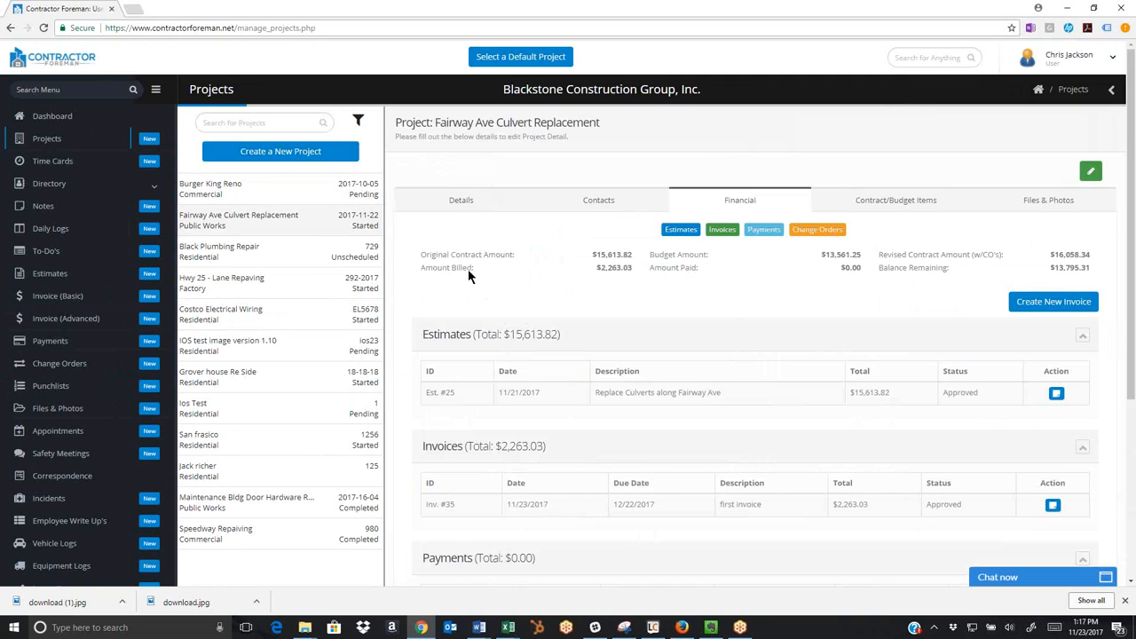
drag(879, 255, 951, 257)
drag(882, 265, 960, 266)
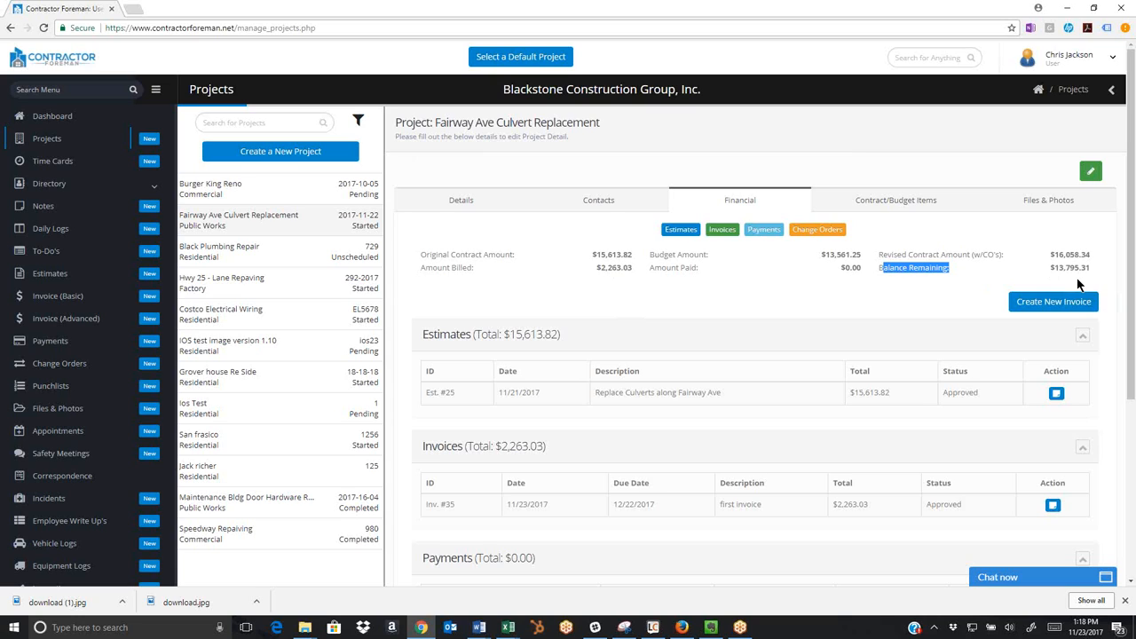
Open the Admin role from the role settings and review its access levels, down to Project Balance Remaining.
scroll(153, 355, down, 5)
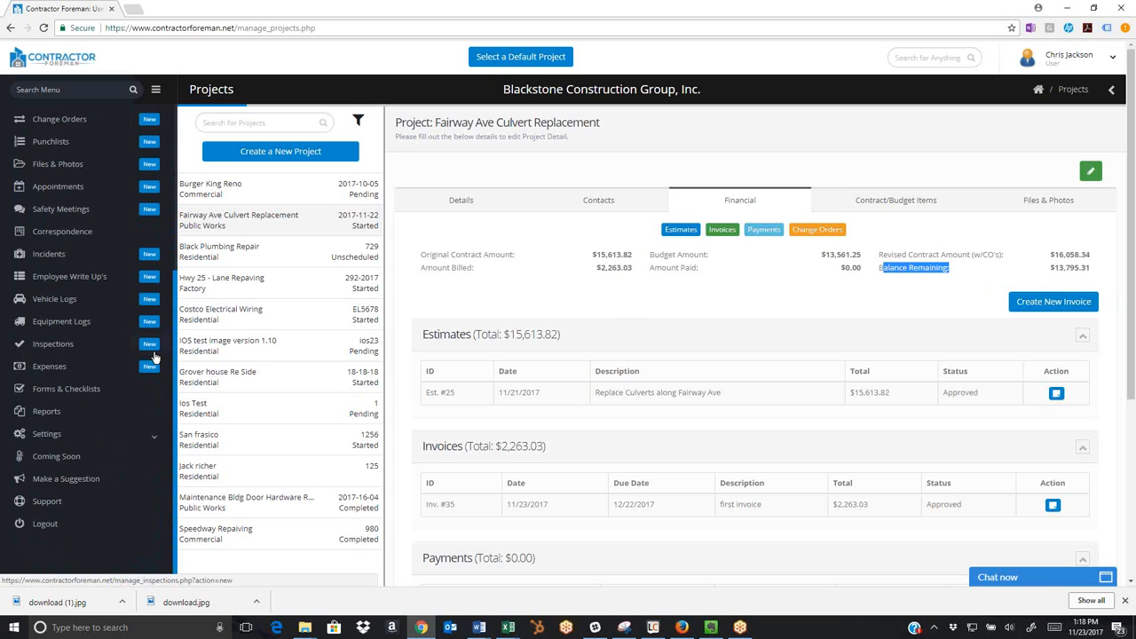
click(52, 435)
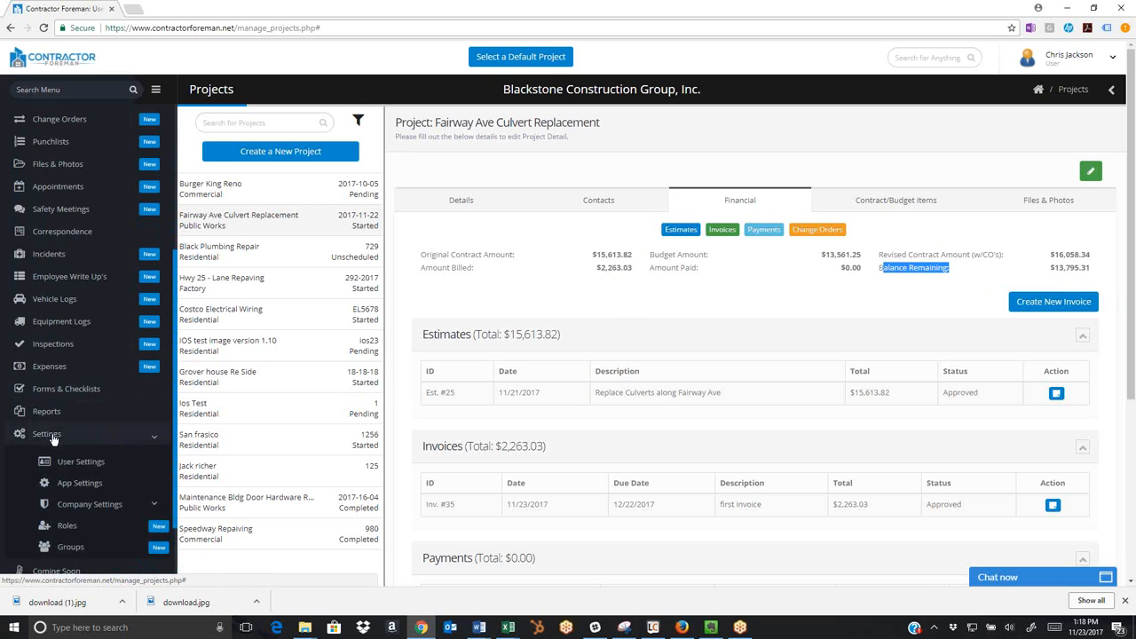
click(77, 527)
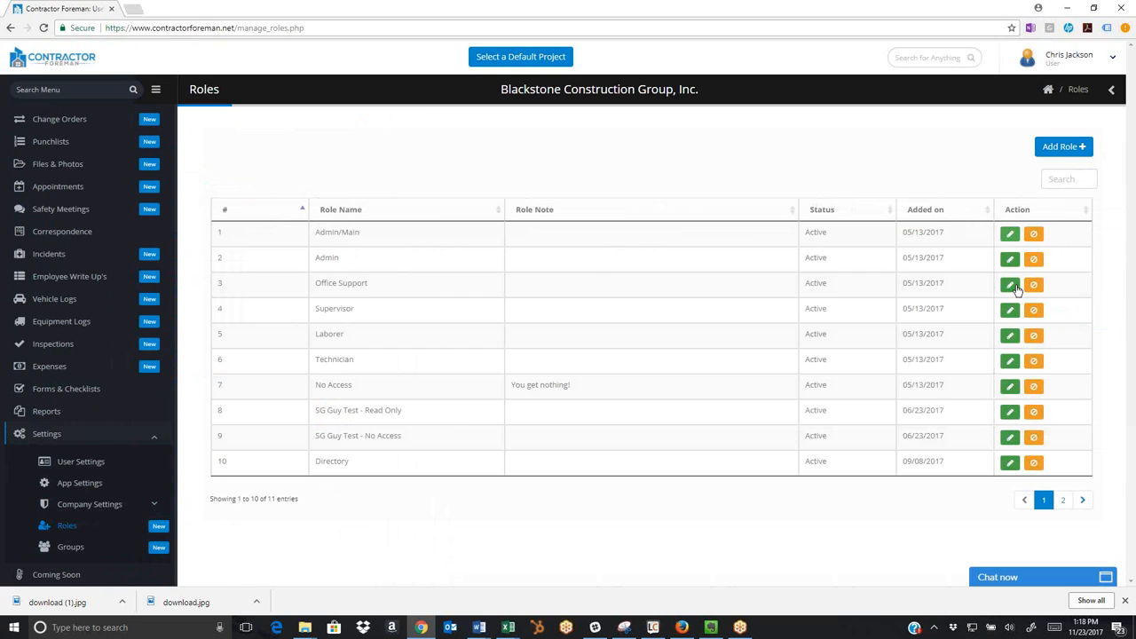
click(1010, 257)
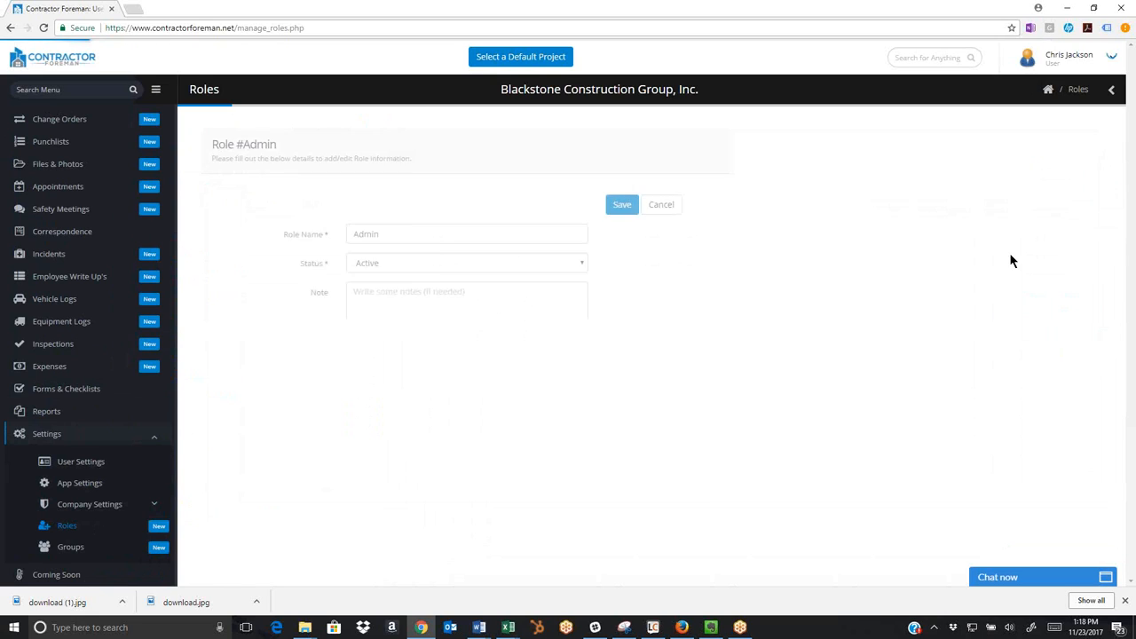
scroll(765, 312, down, 15)
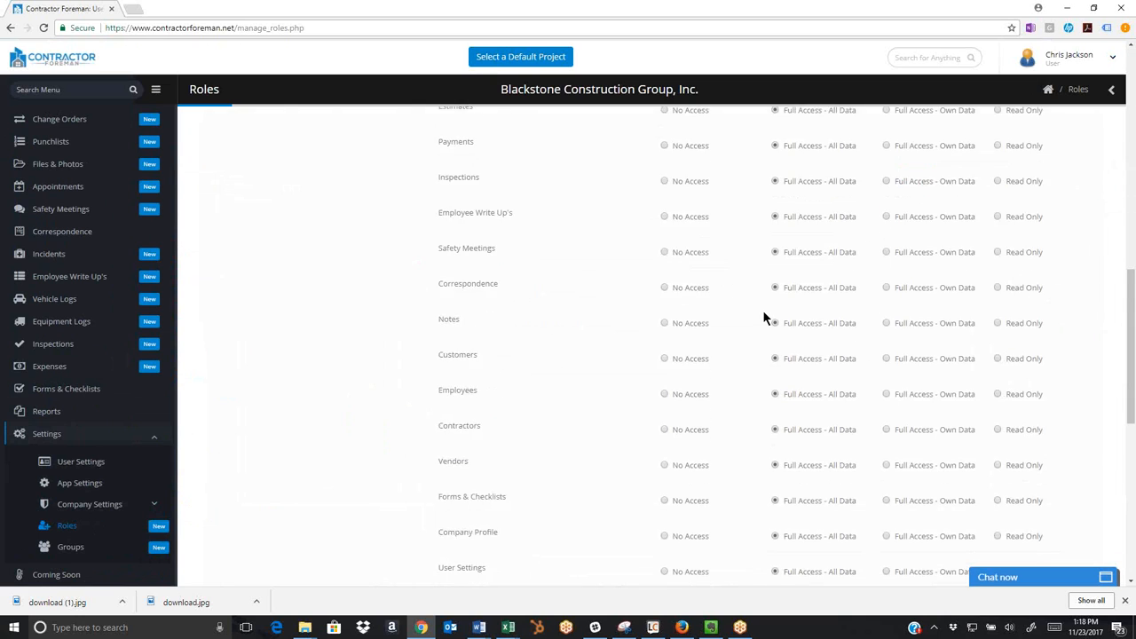
scroll(762, 309, down, 1)
drag(447, 490, 504, 492)
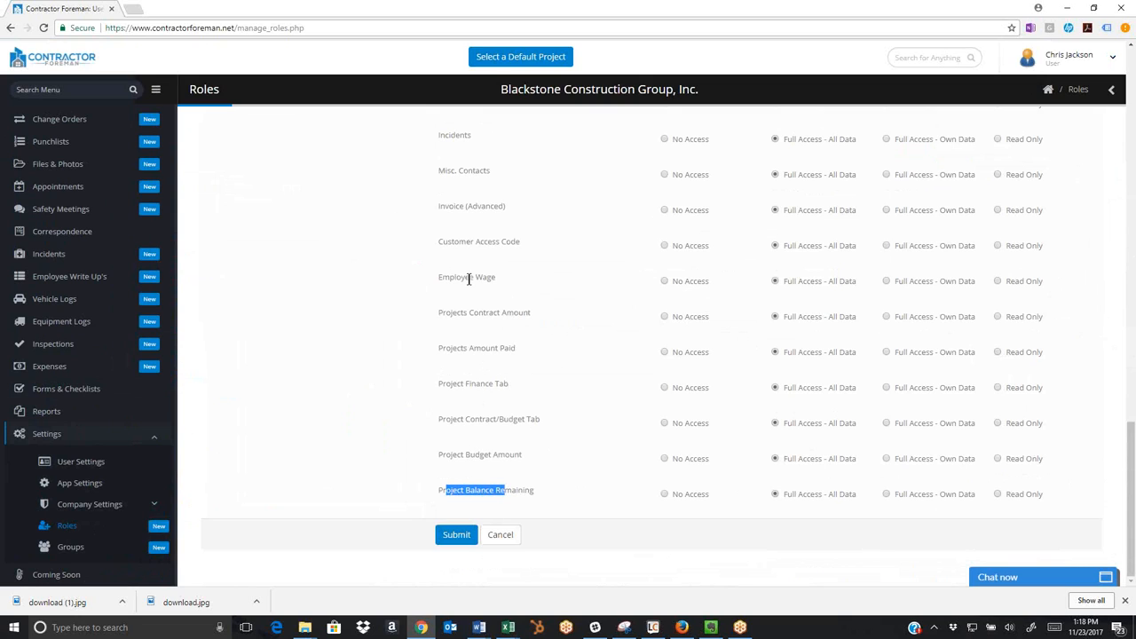
scroll(607, 346, up, 15)
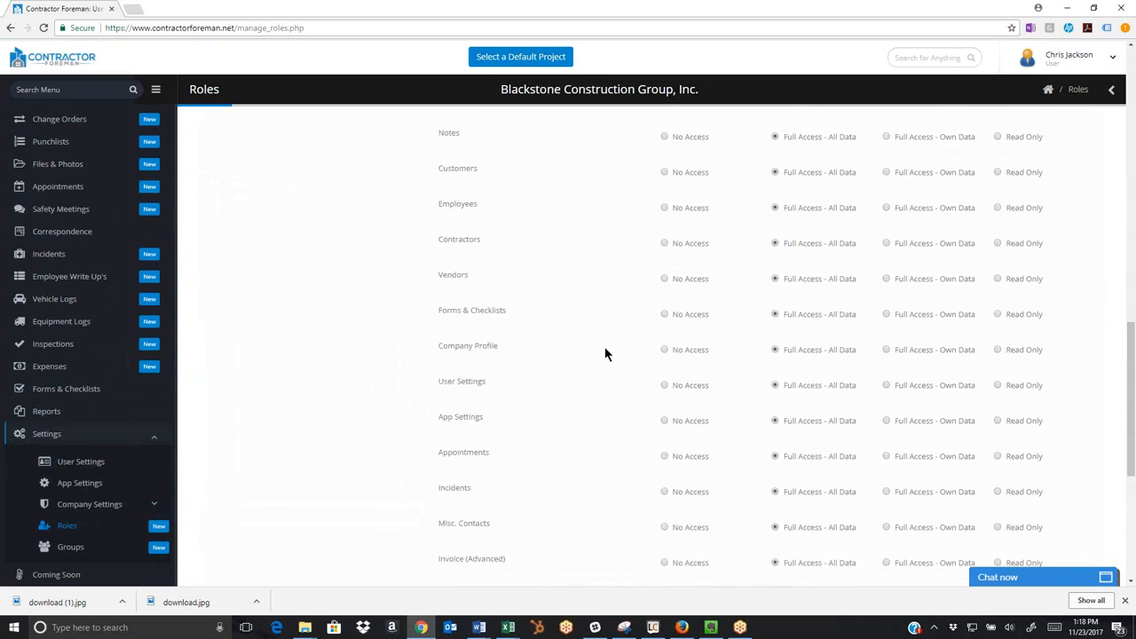
scroll(48, 304, up, 3)
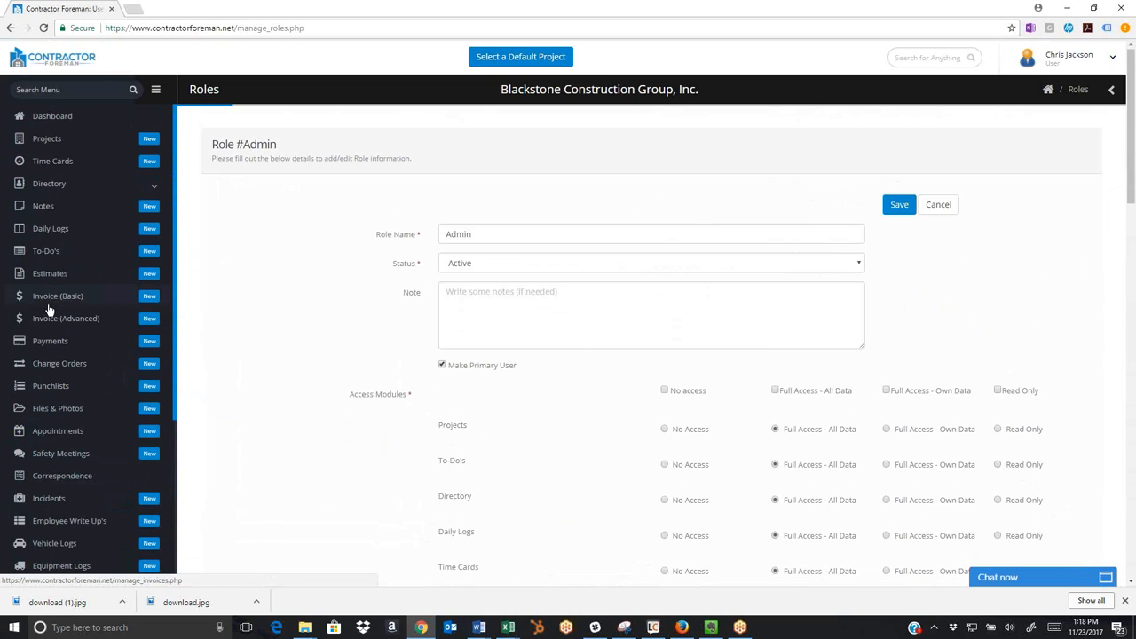
Go to the dashboard, and switch to Firefox showing the Contractor Foreman webinars and training page.
click(51, 119)
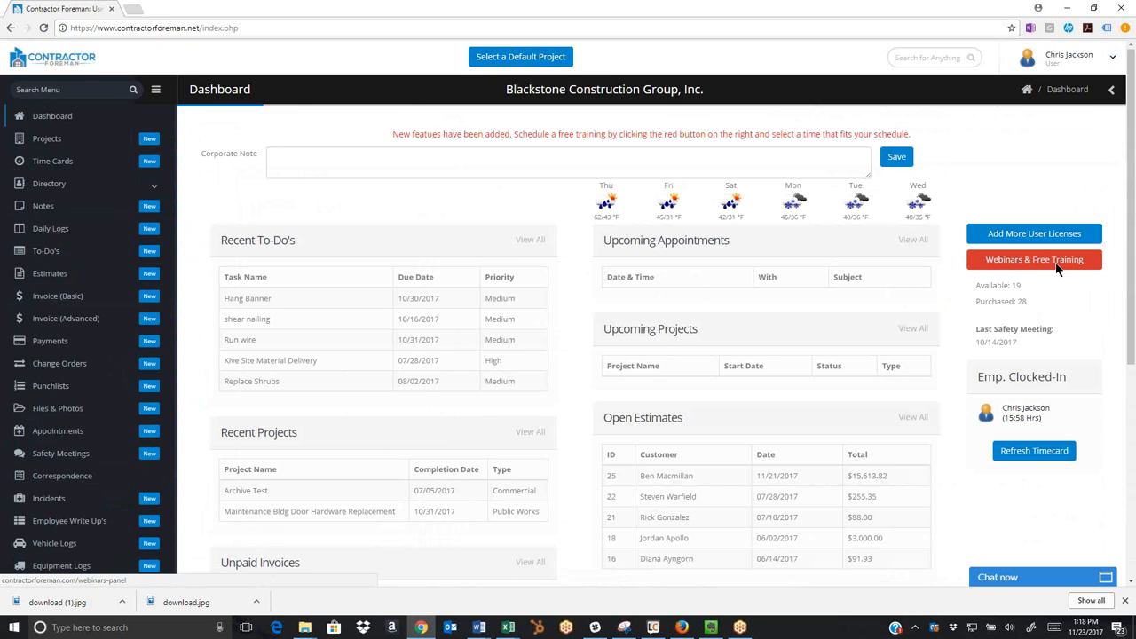
click(681, 627)
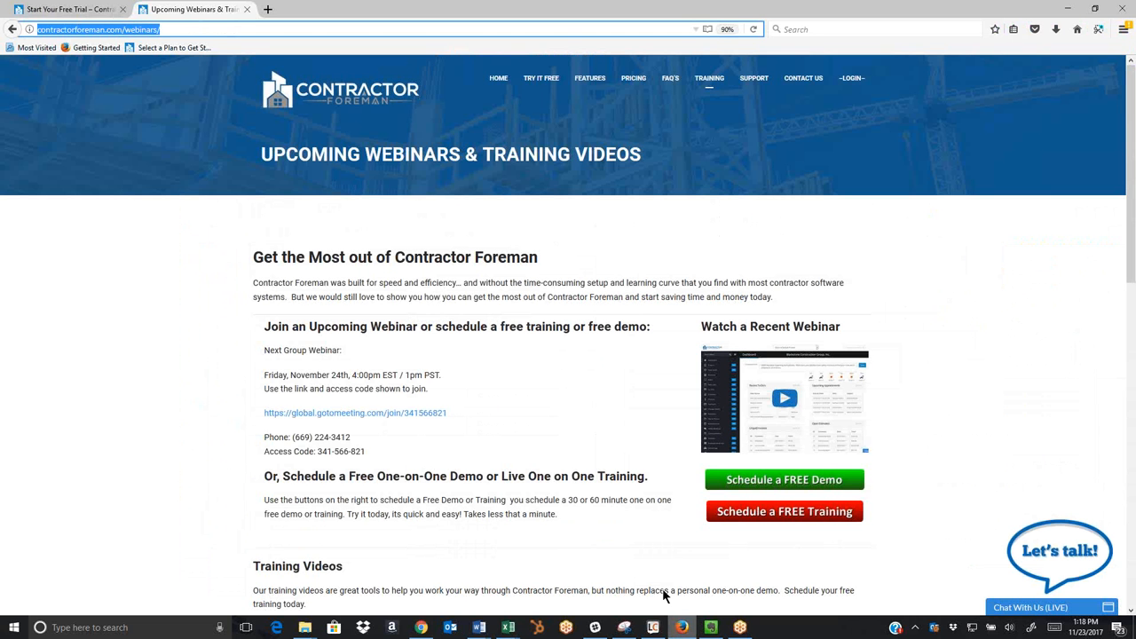
click(165, 29)
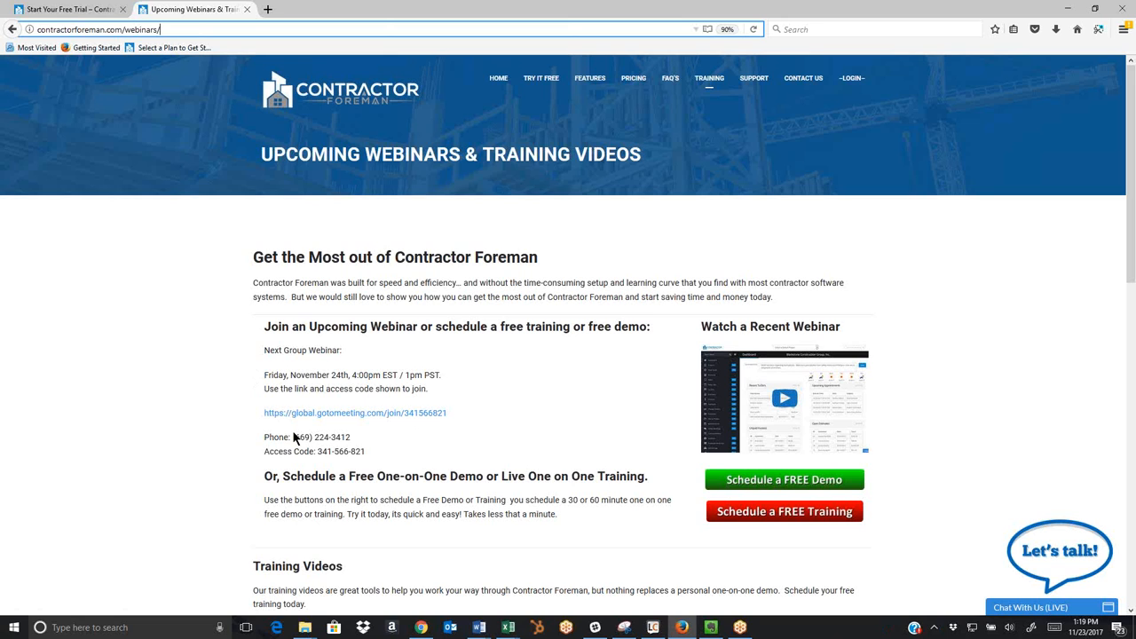
Look through the training videos and the upcoming webinar and free training details on the webinars page.
scroll(351, 428, down, 3)
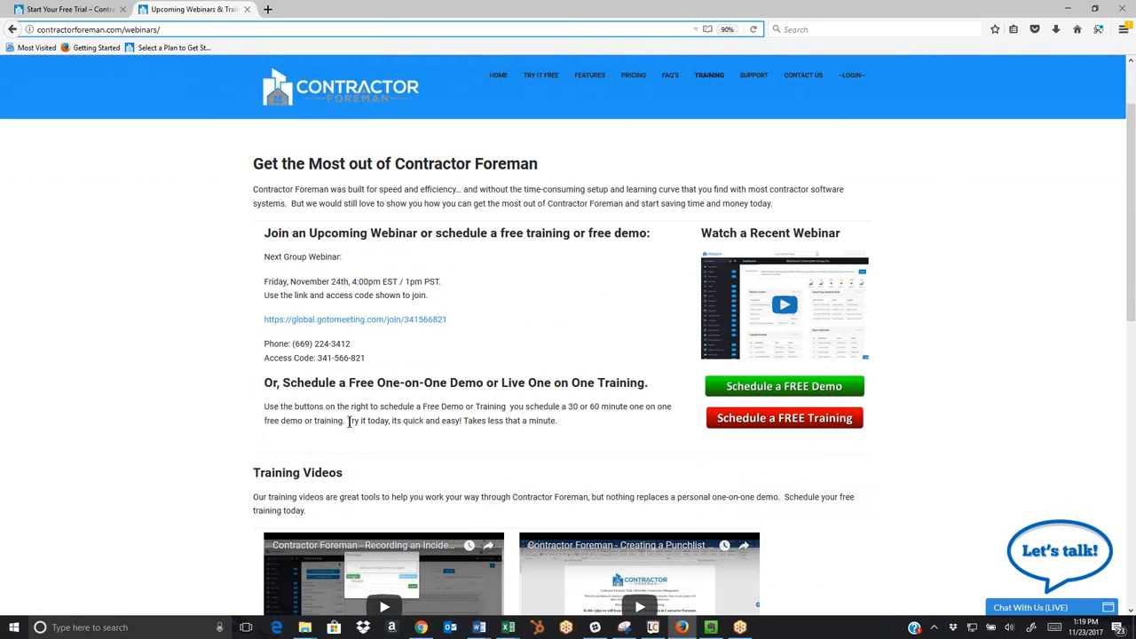
scroll(350, 428, down, 4)
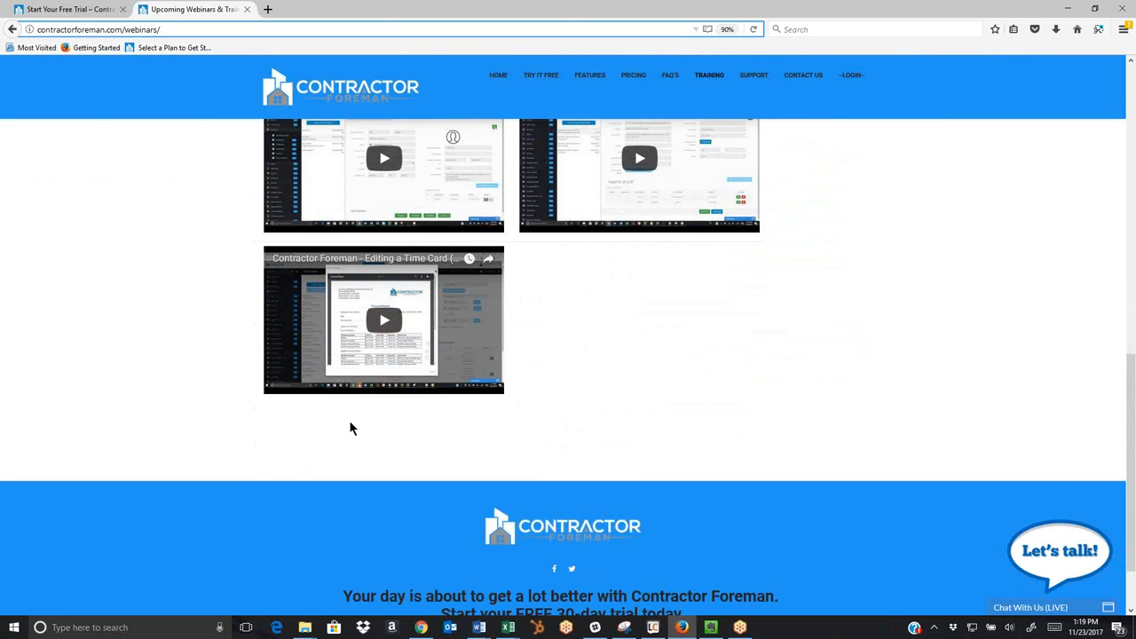
scroll(351, 428, up, 4)
scroll(351, 428, up, 3)
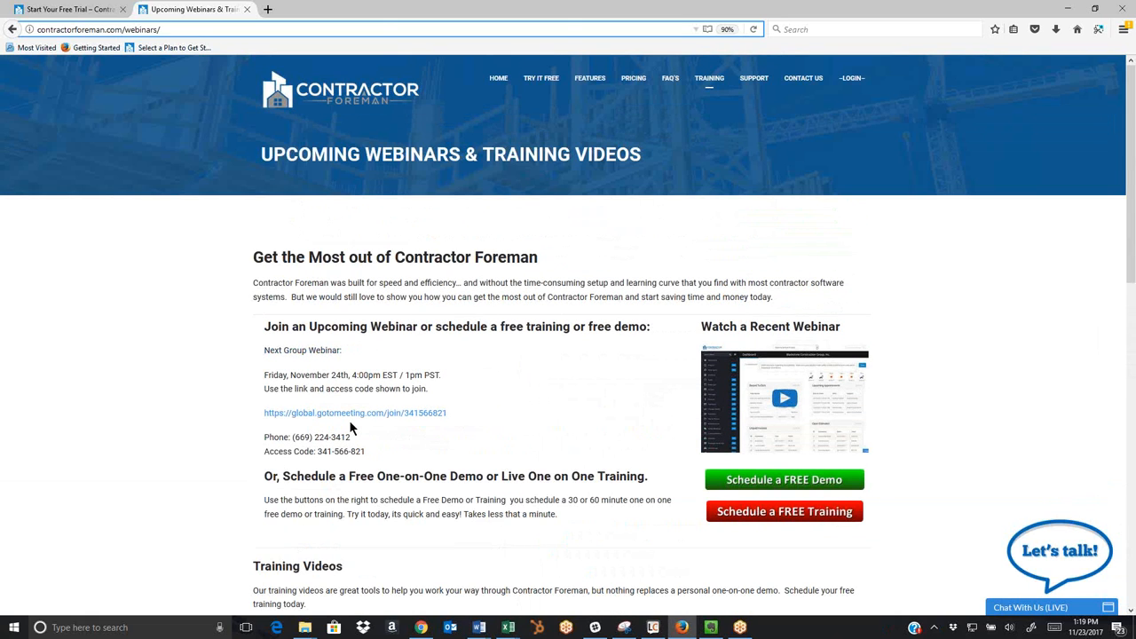
scroll(351, 427, down, 2)
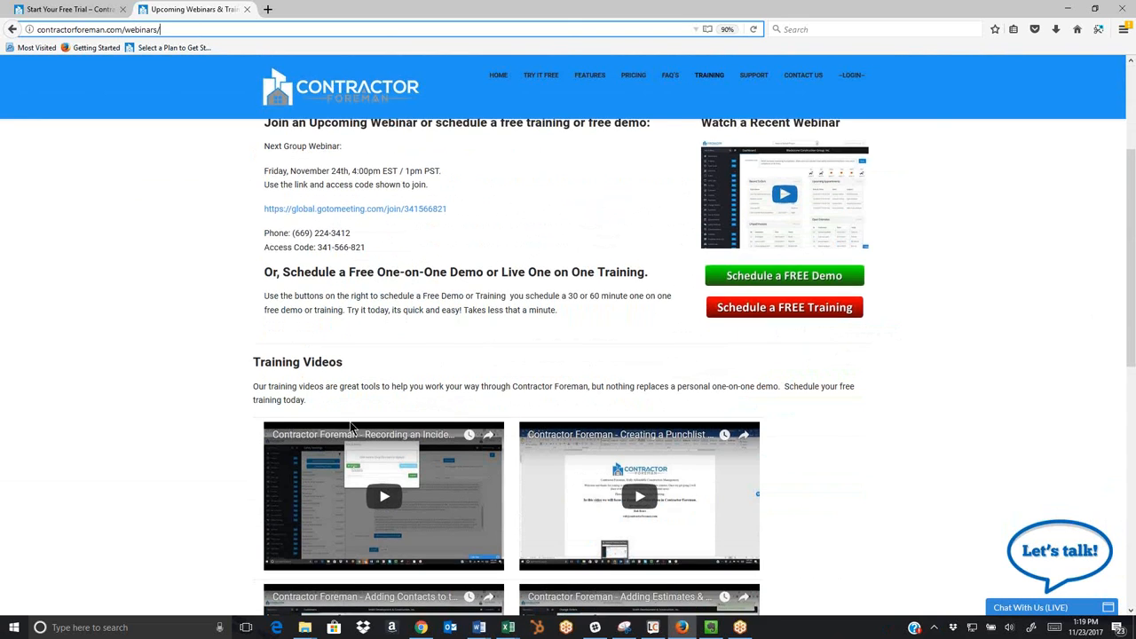
scroll(350, 428, down, 2)
scroll(350, 427, up, 4)
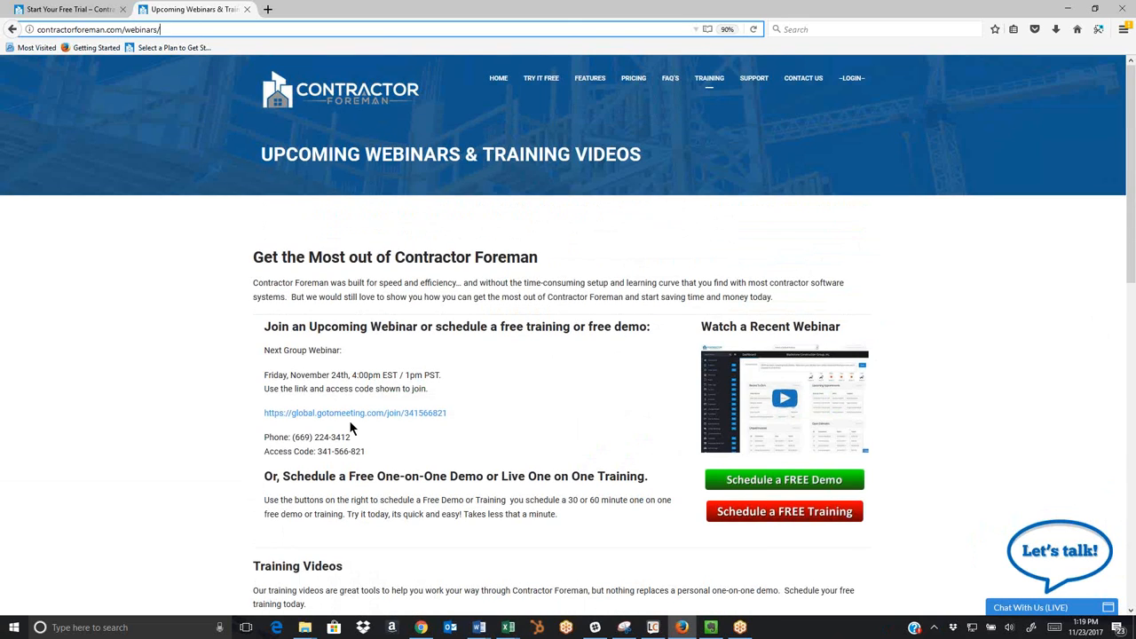
click(965, 23)
click(963, 23)
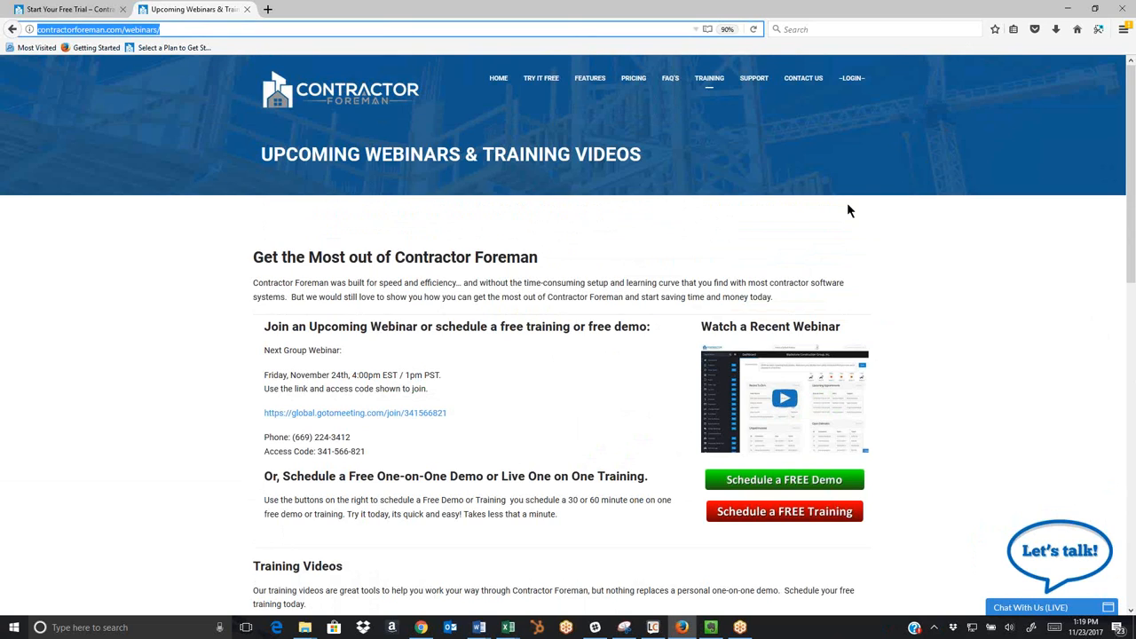
click(1066, 509)
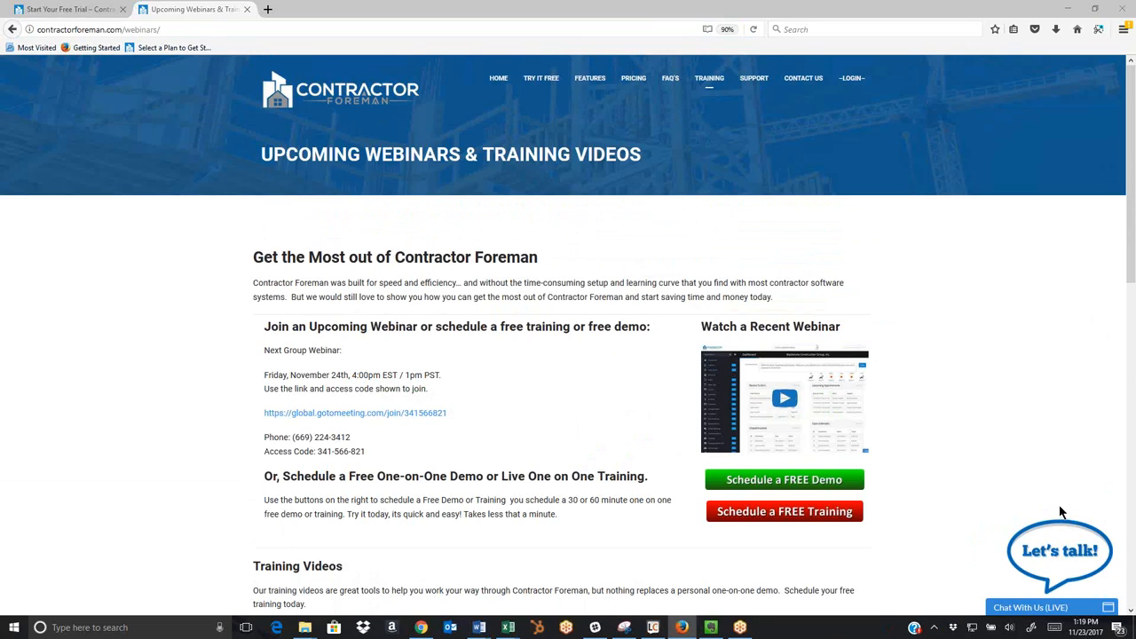